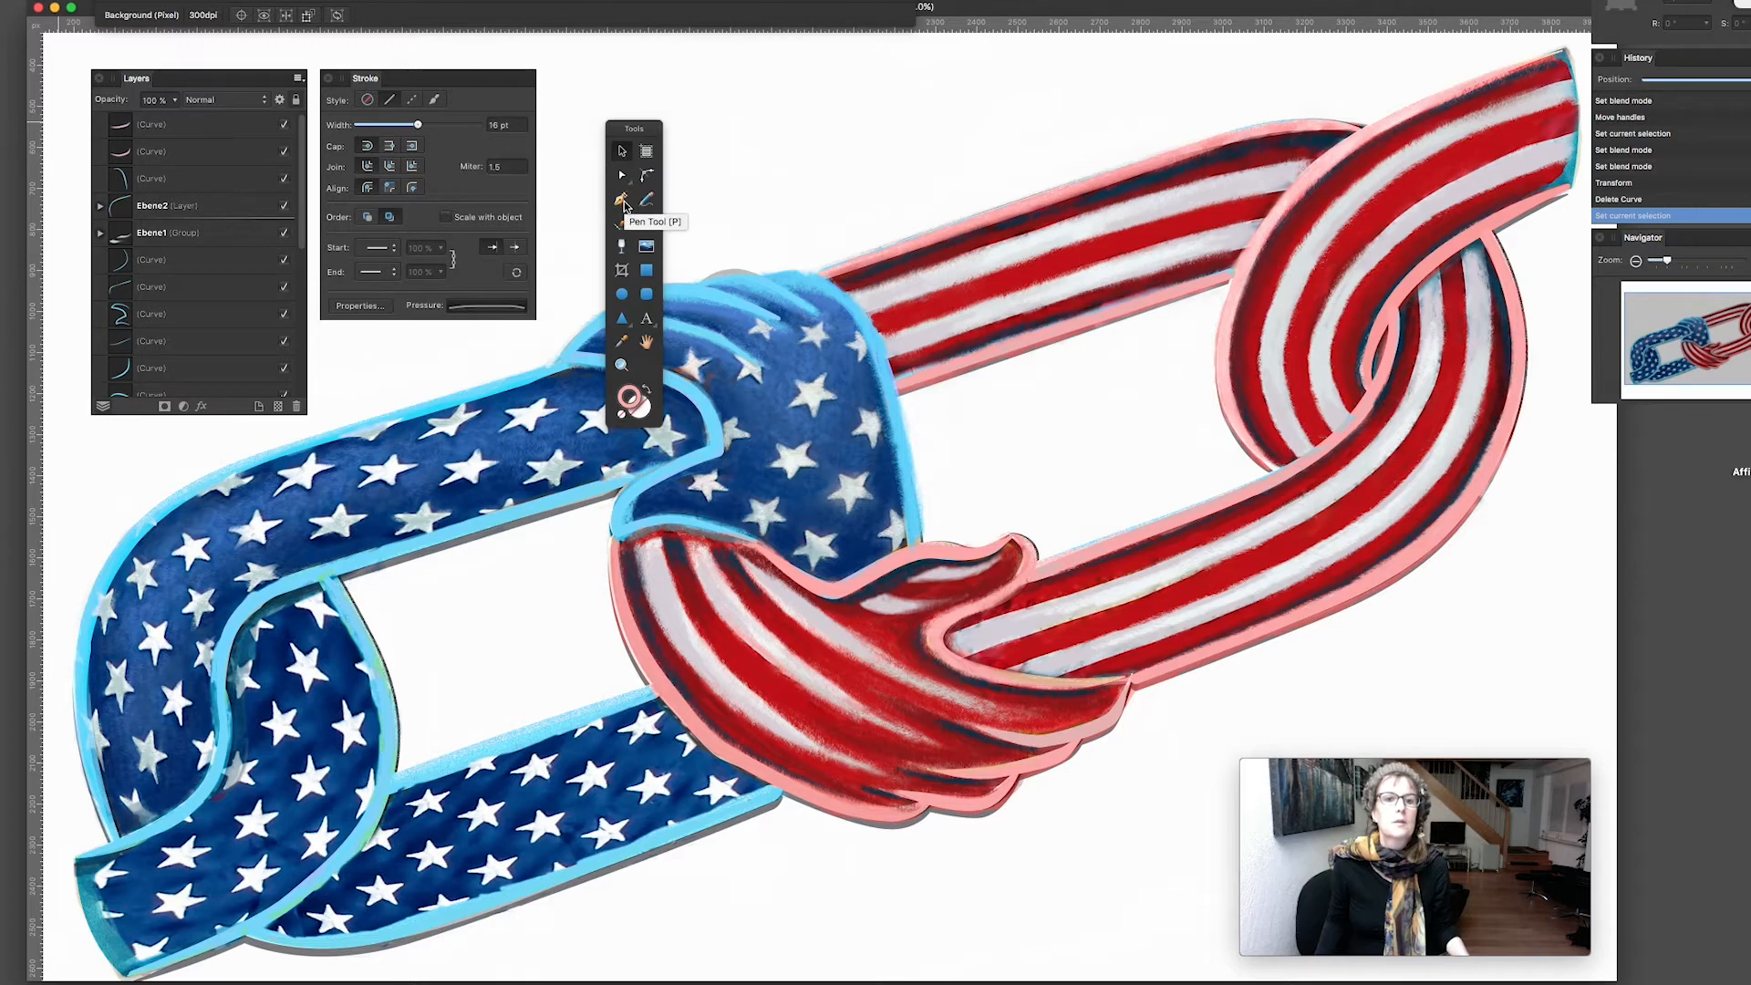
Move the floating Tools panel beside the Layers panel and nudge nodes on the outer and inner edge curves of the blue link's upper arm
drag(643, 132, 64, 84)
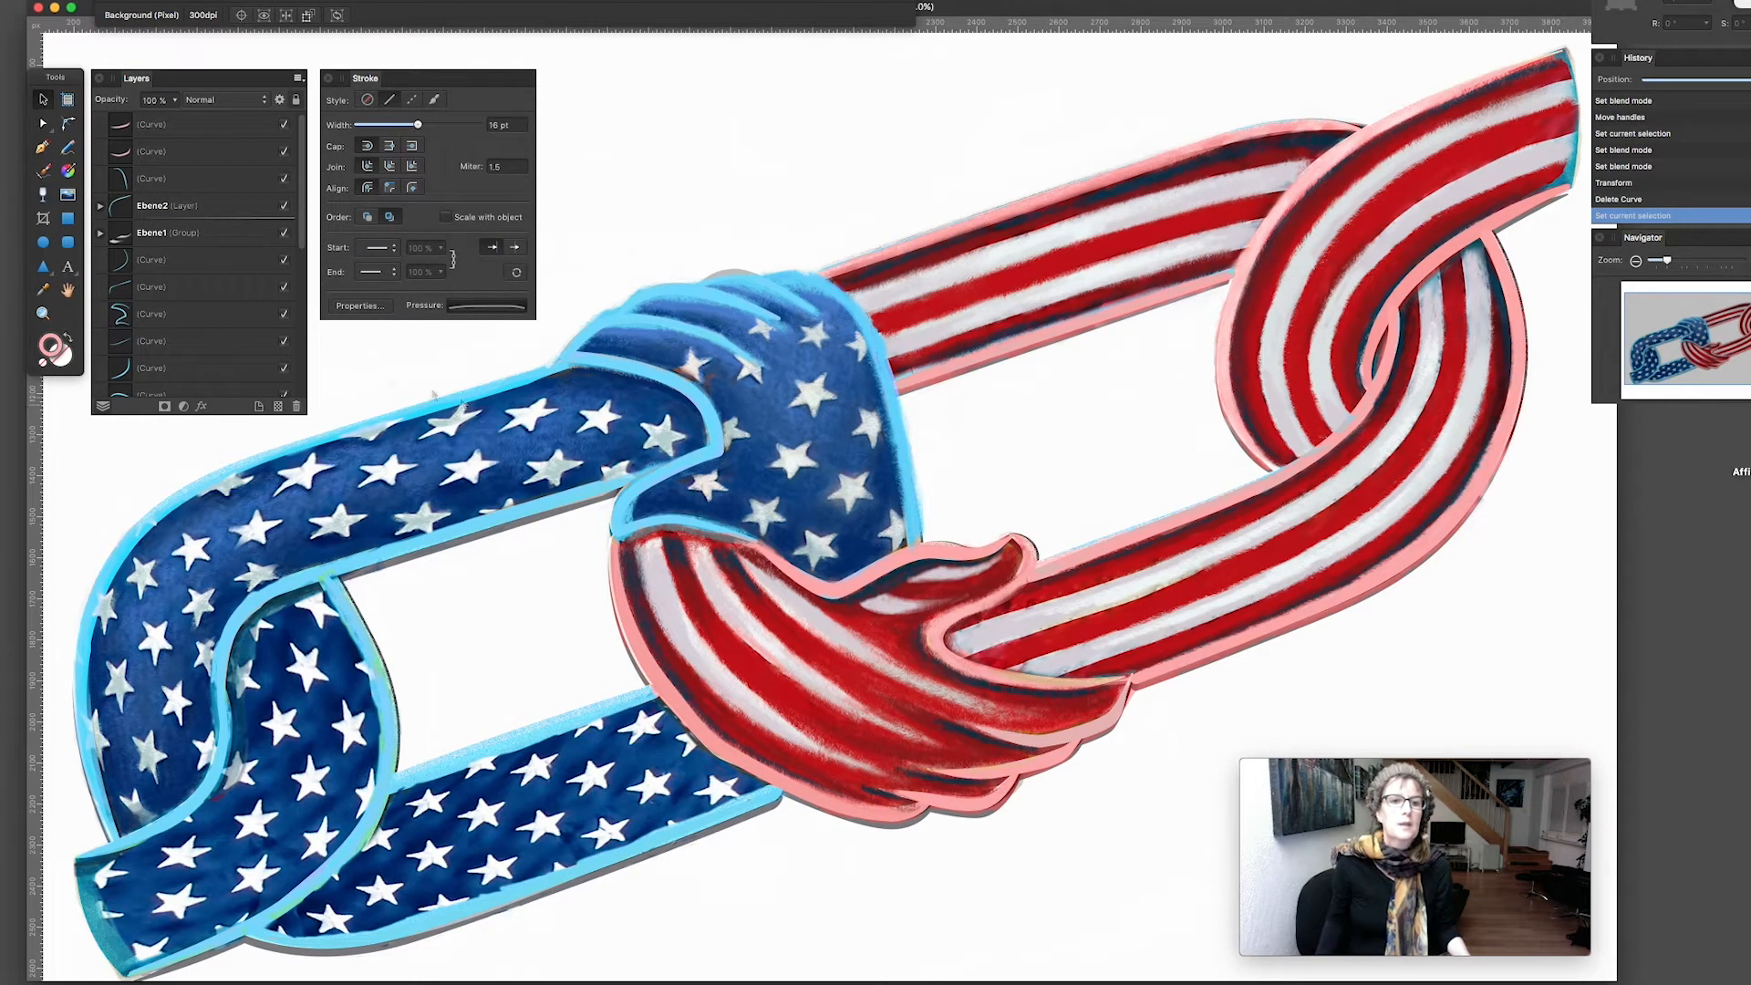
click(44, 126)
click(516, 390)
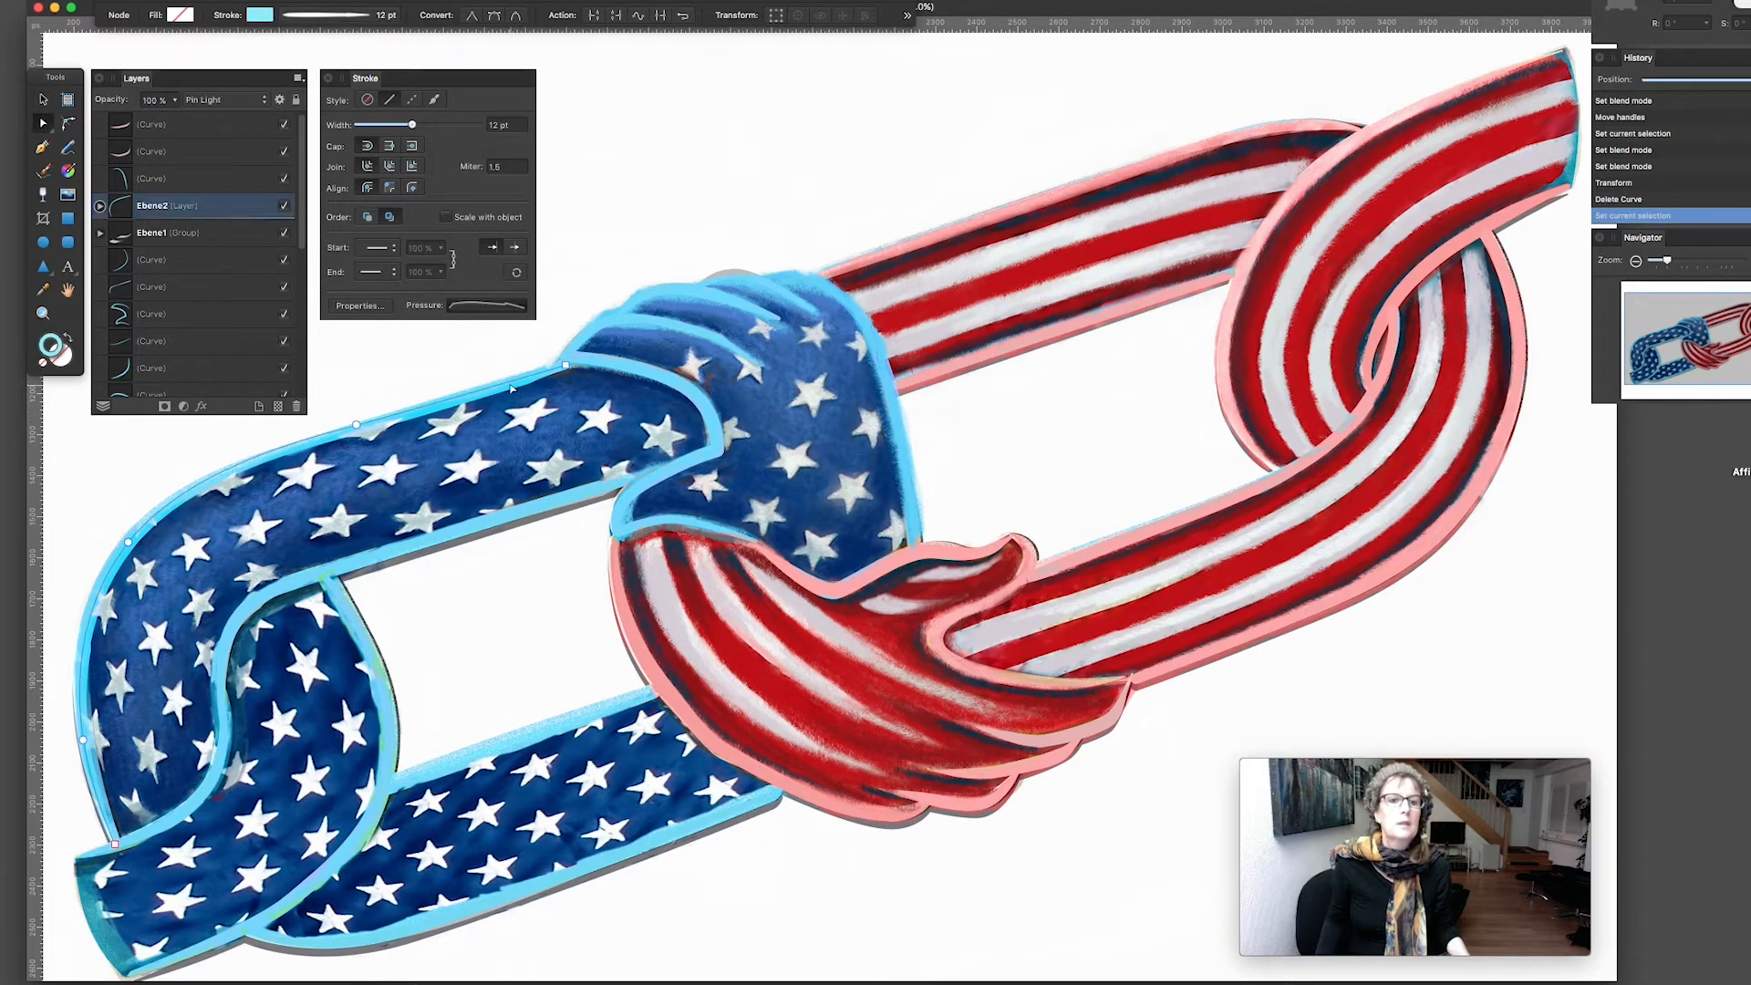
click(357, 427)
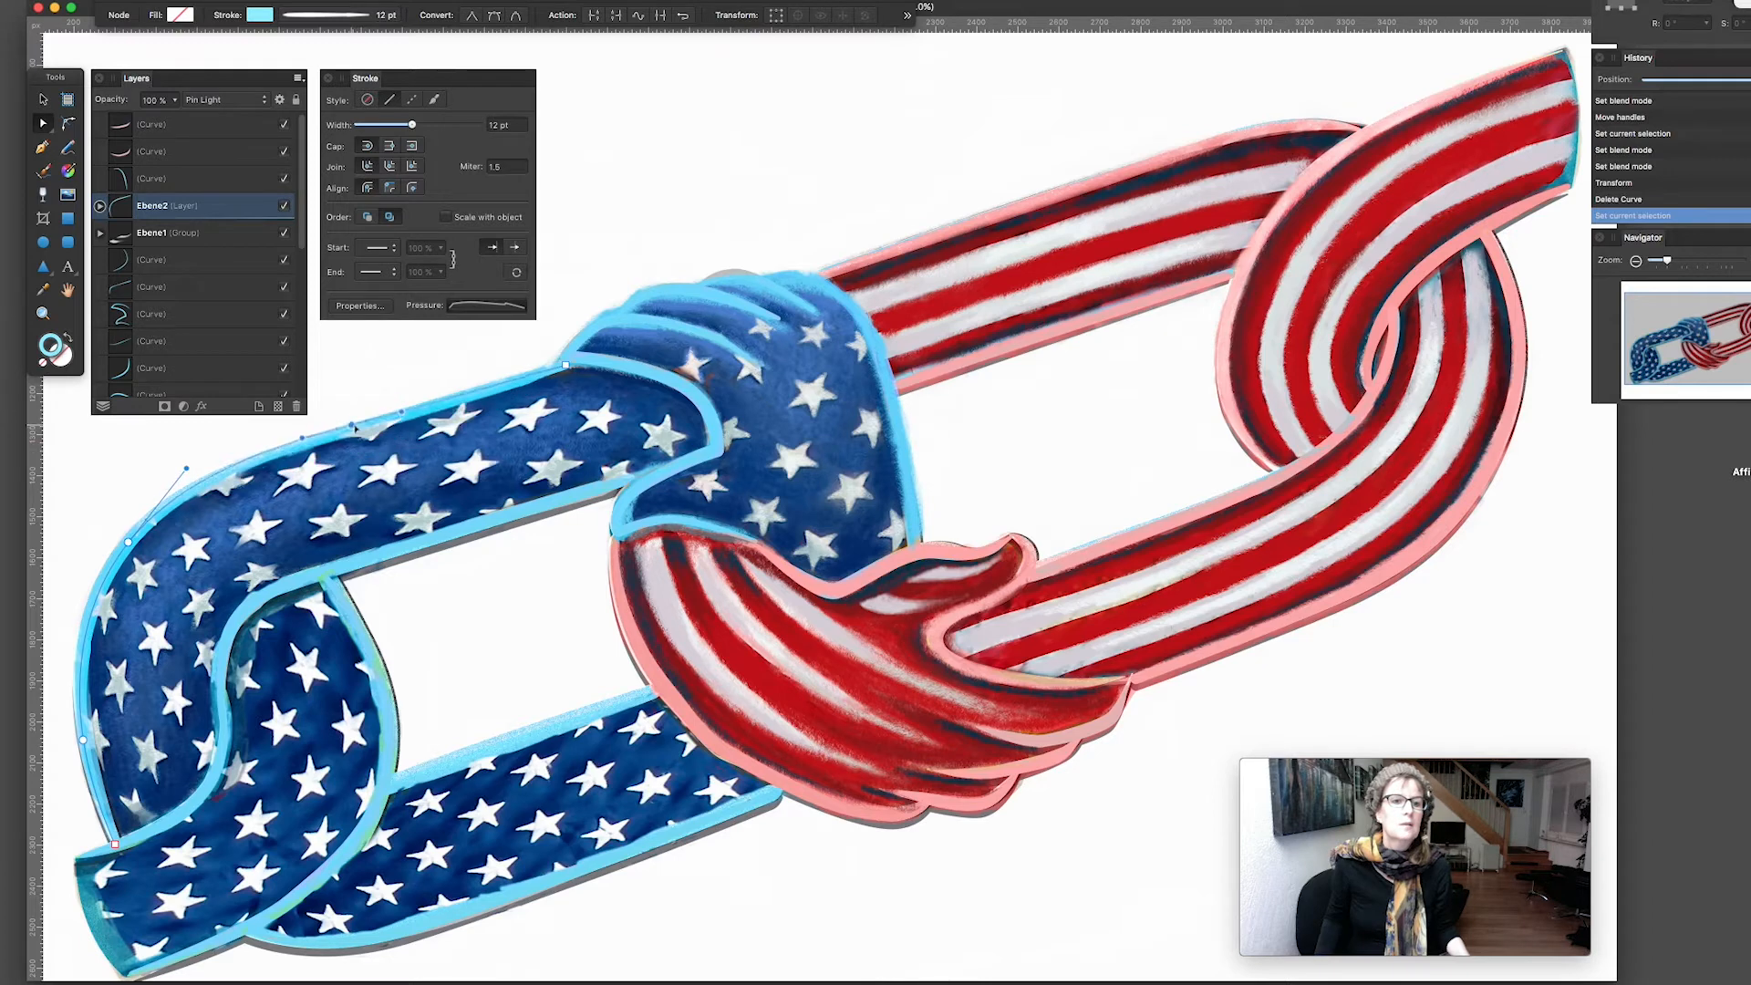
drag(356, 428, 352, 425)
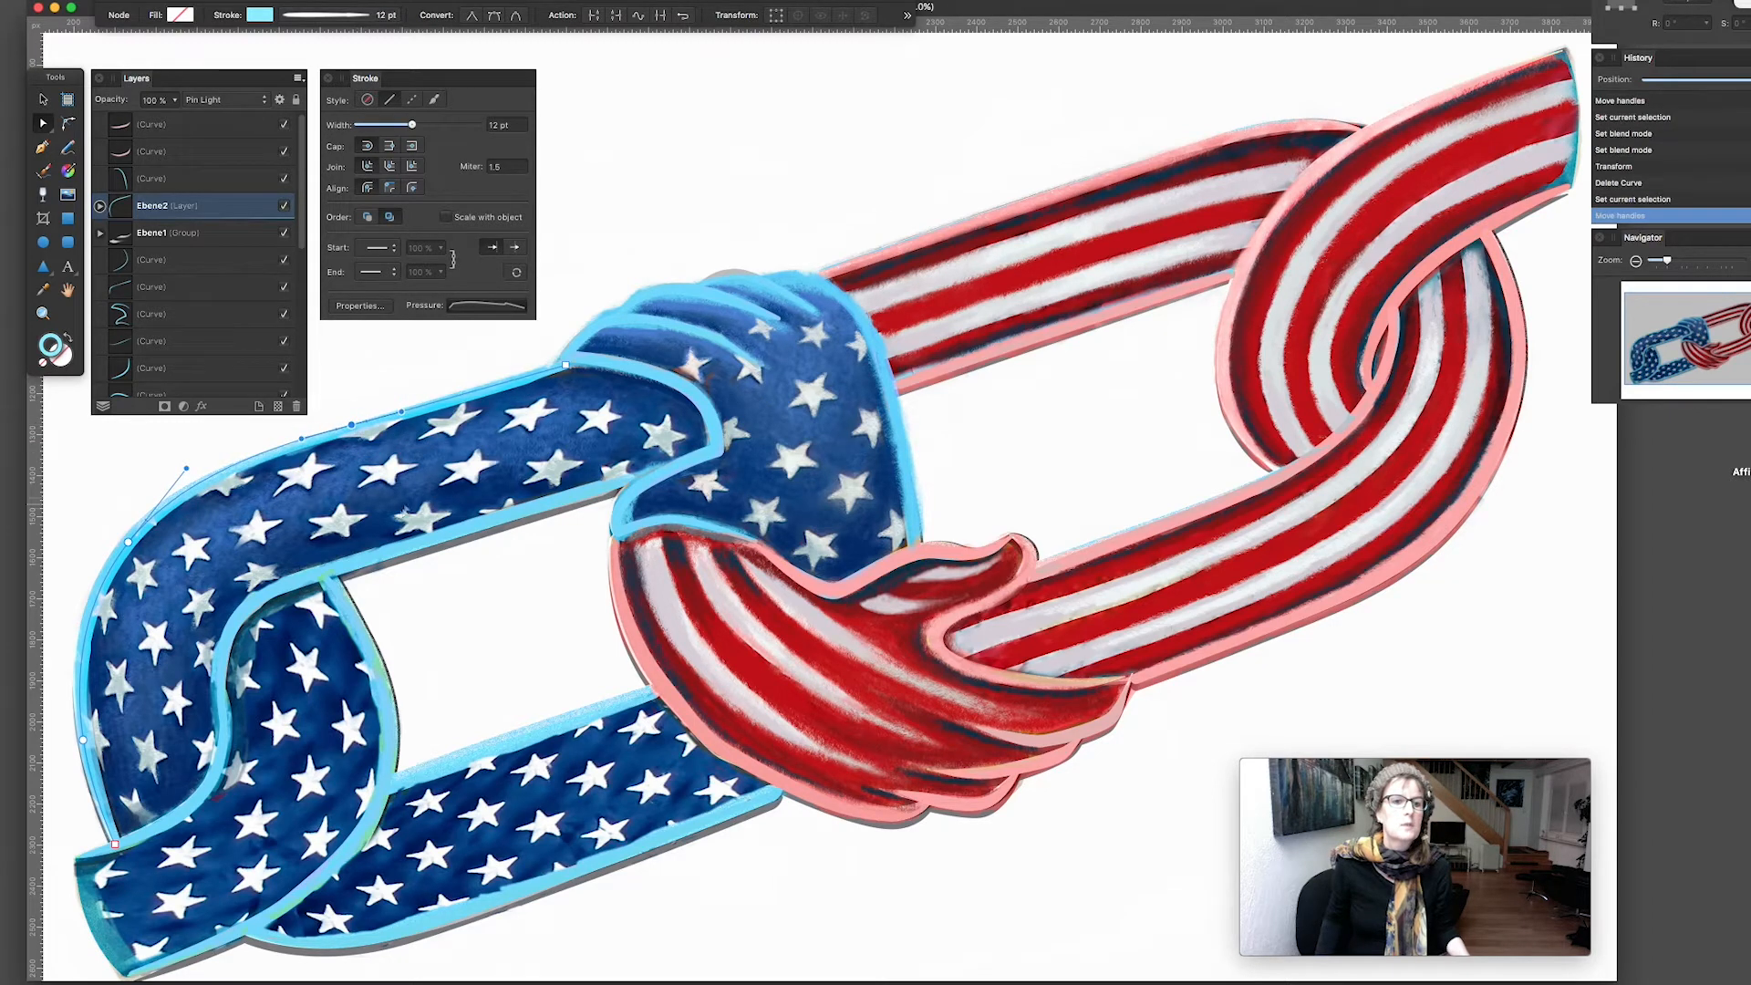
click(447, 543)
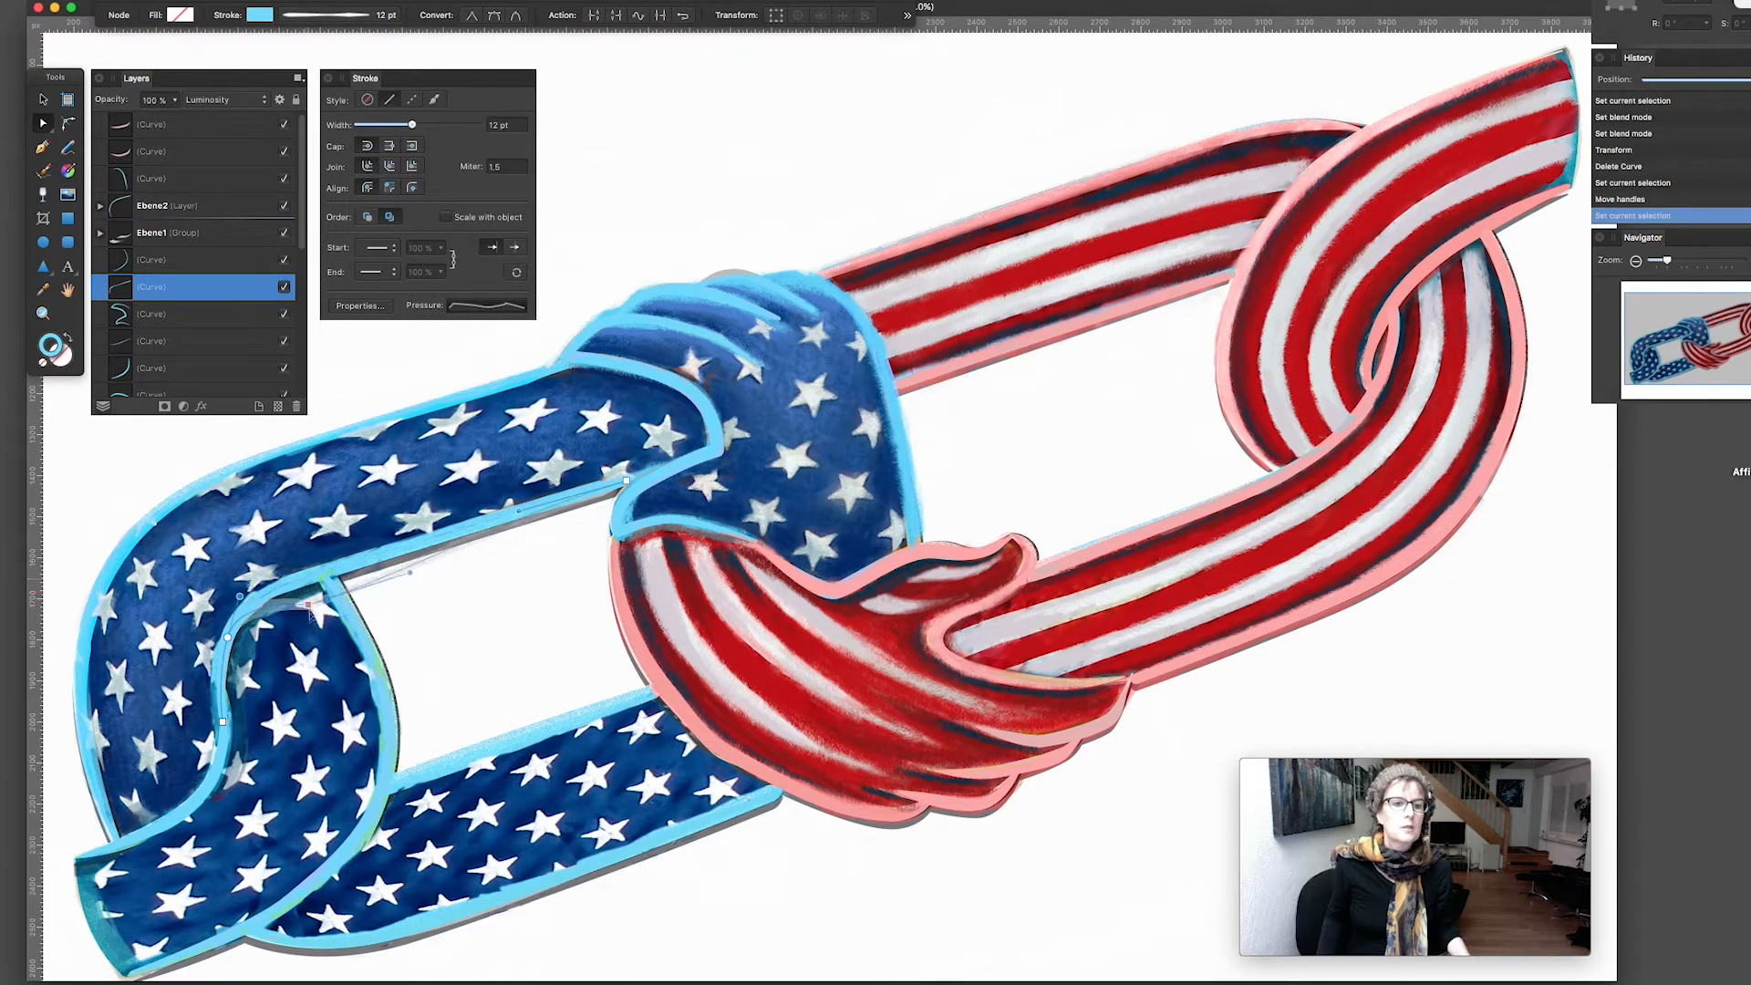
drag(310, 594, 307, 581)
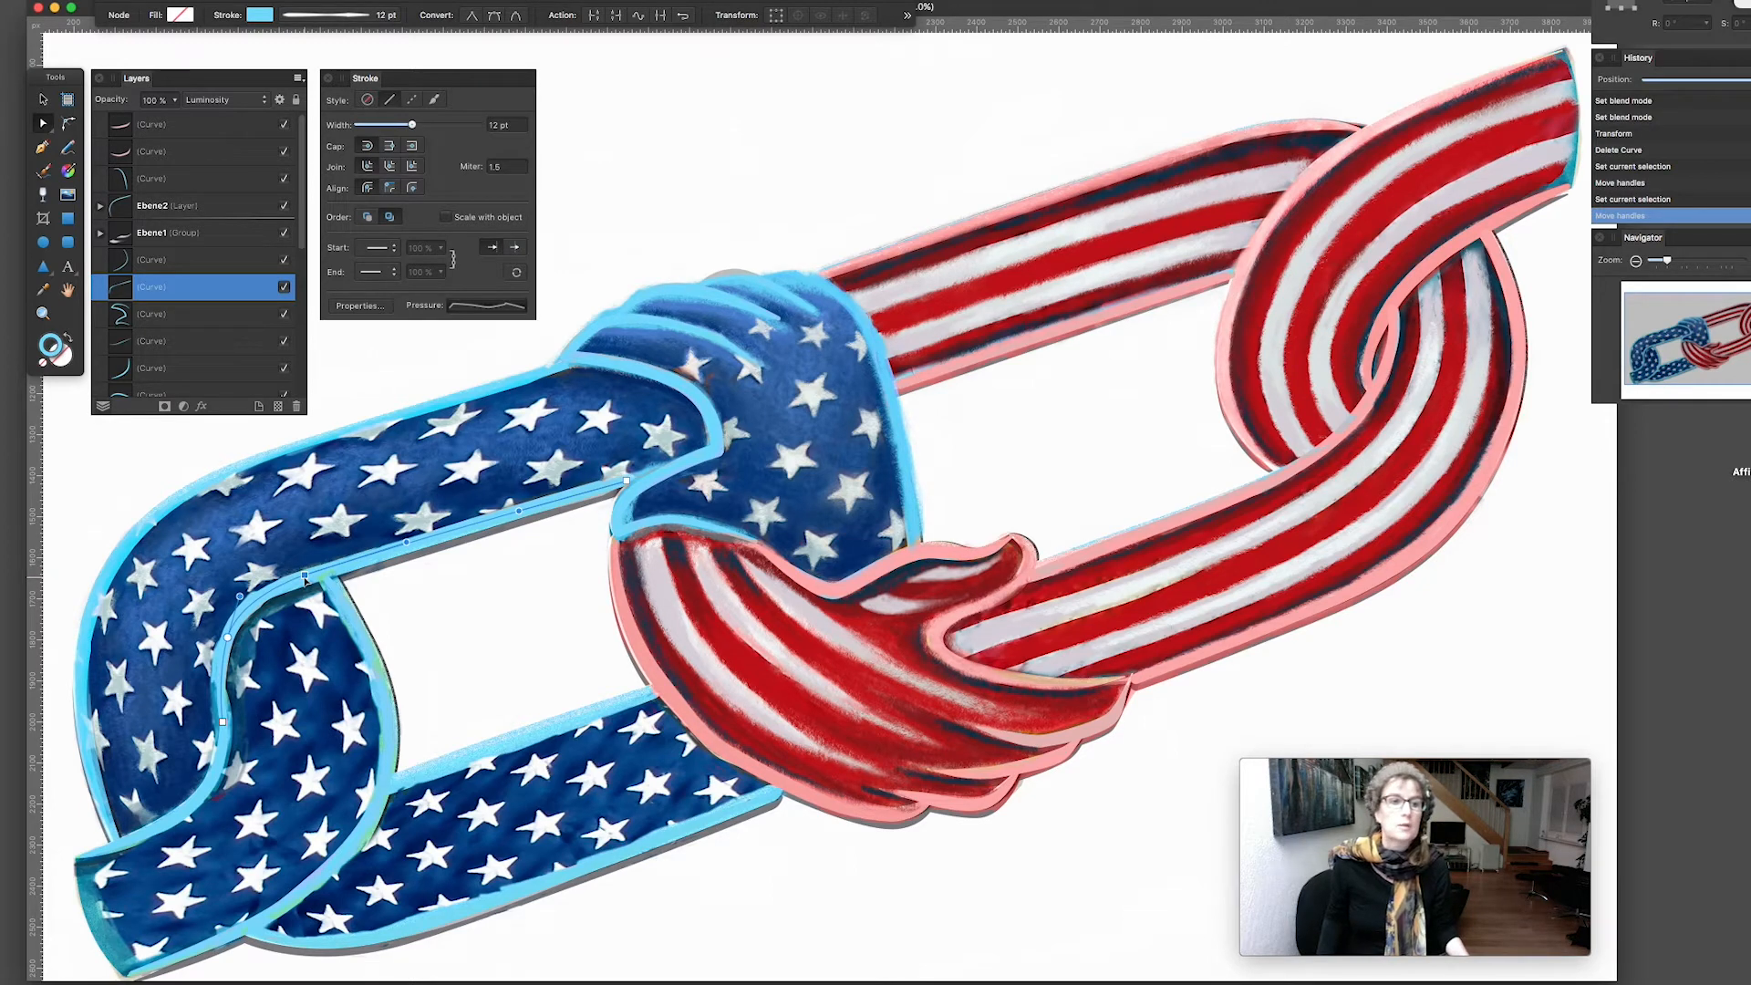
click(42, 147)
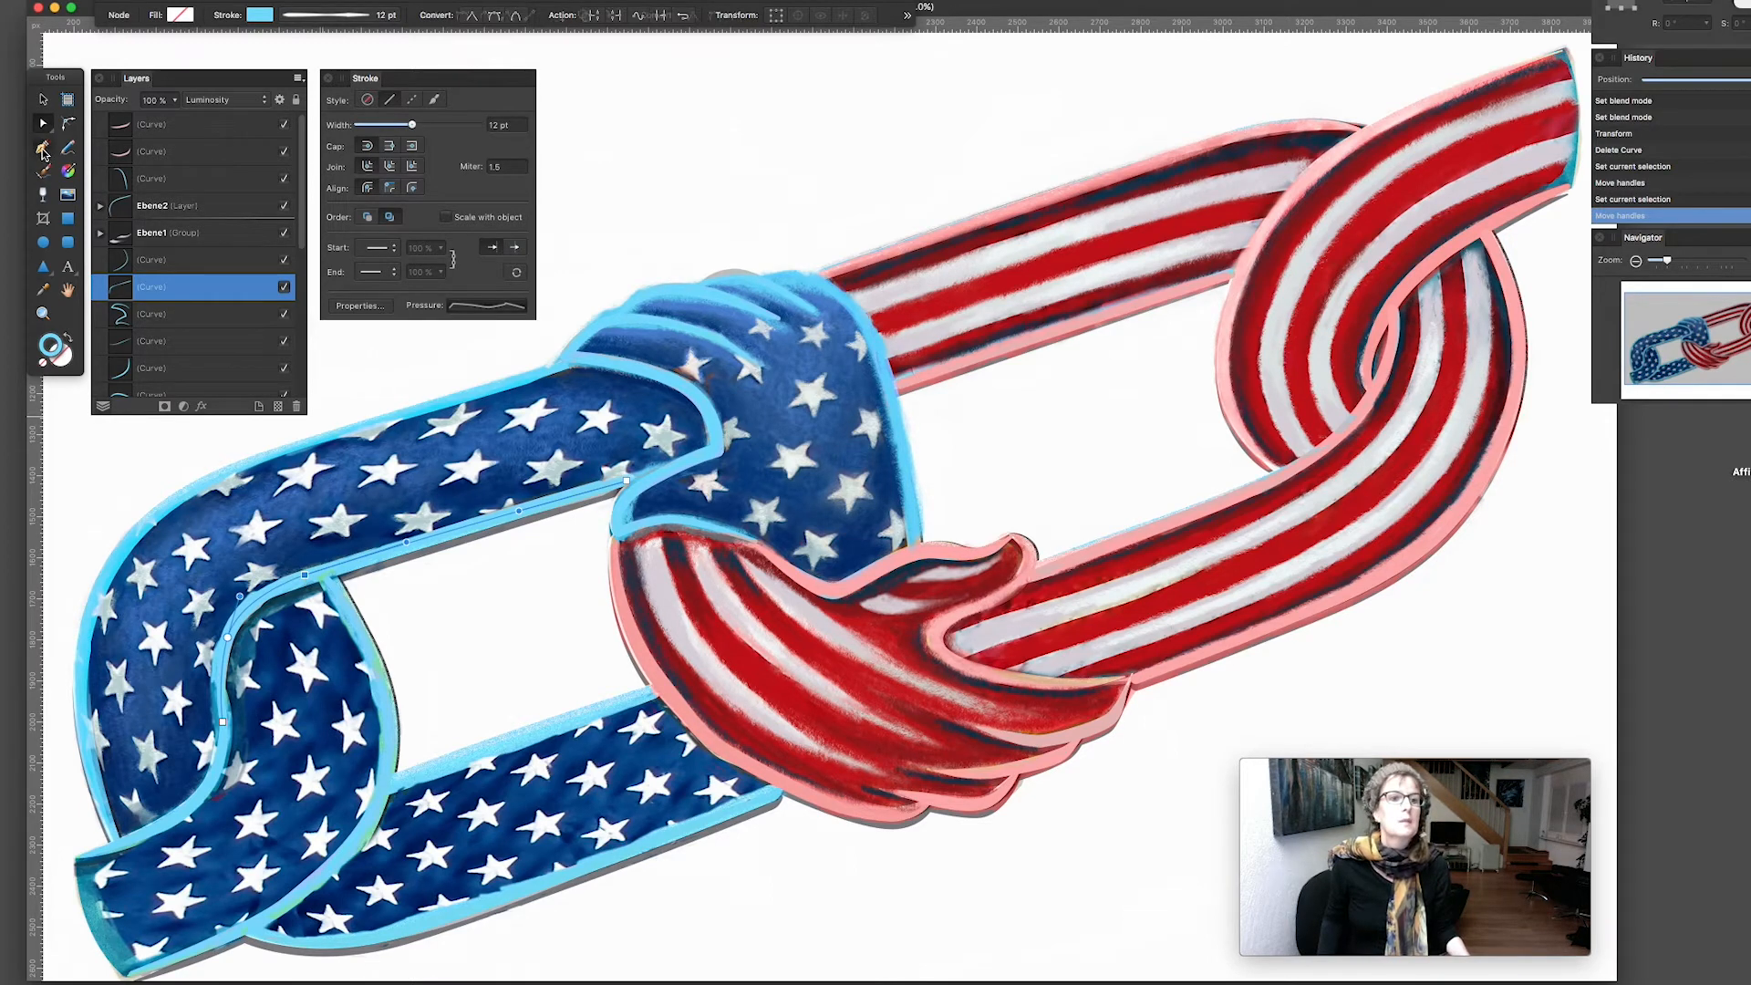
click(630, 175)
drag(721, 118, 772, 130)
drag(927, 110, 948, 84)
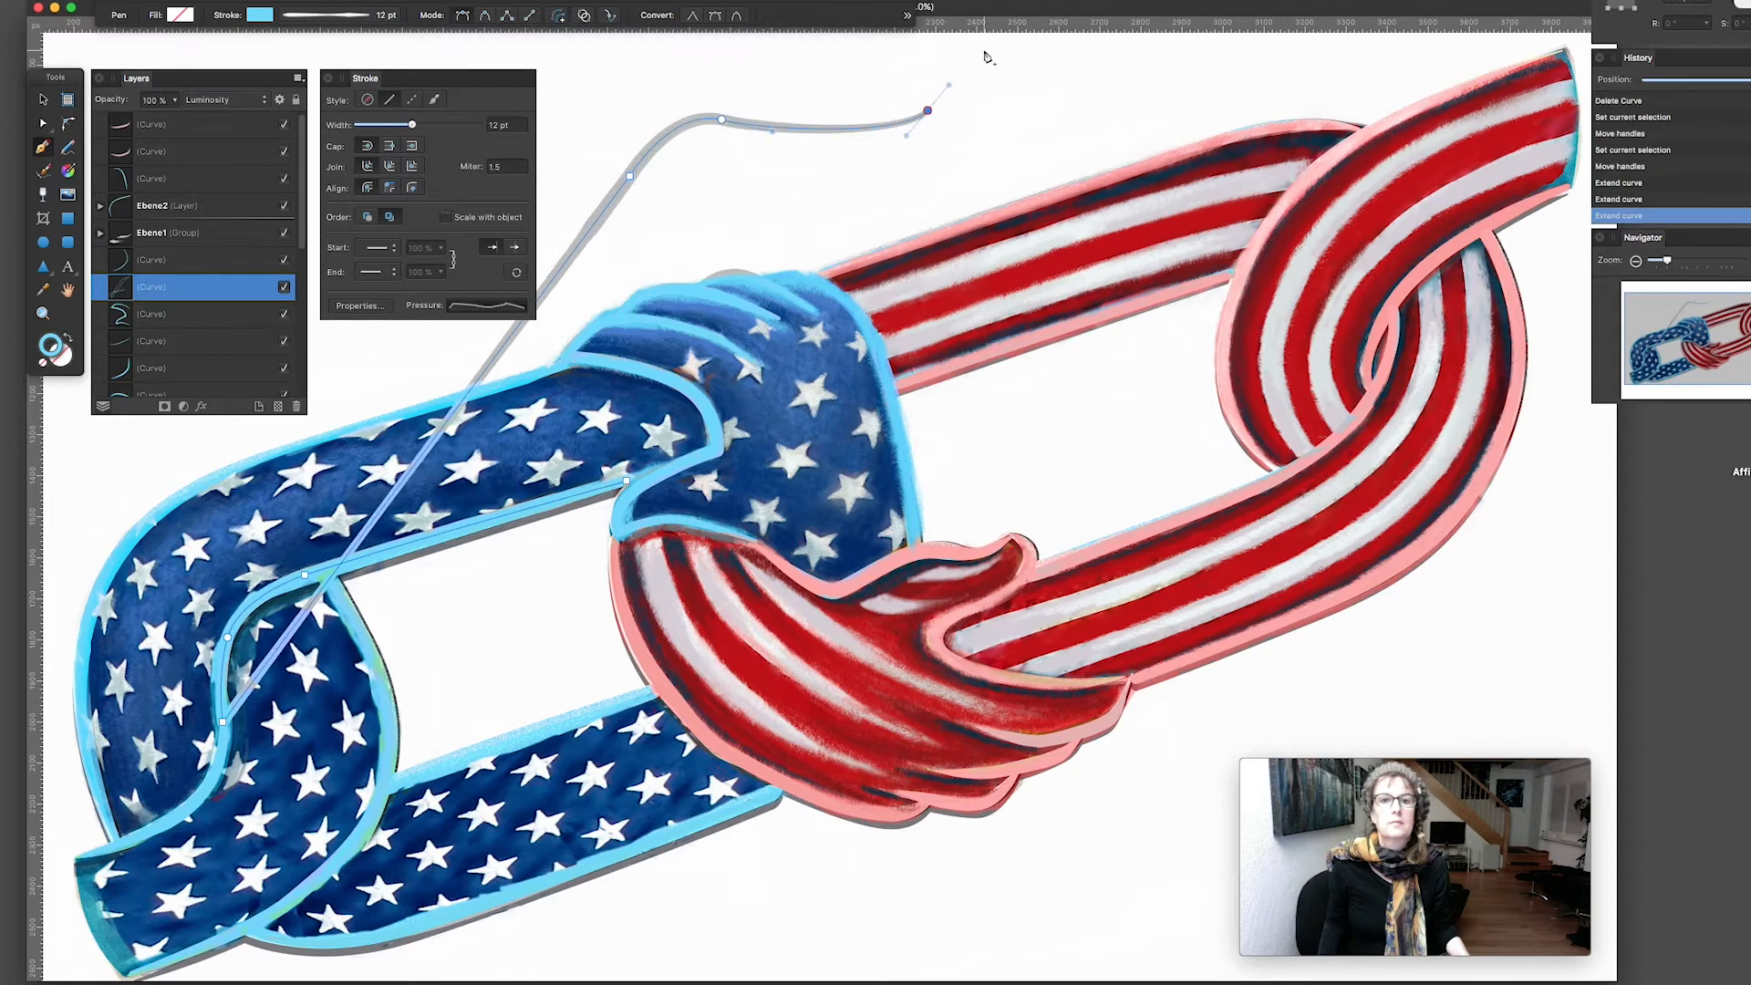
key(super+z)
key(super+z)
key(super+z)
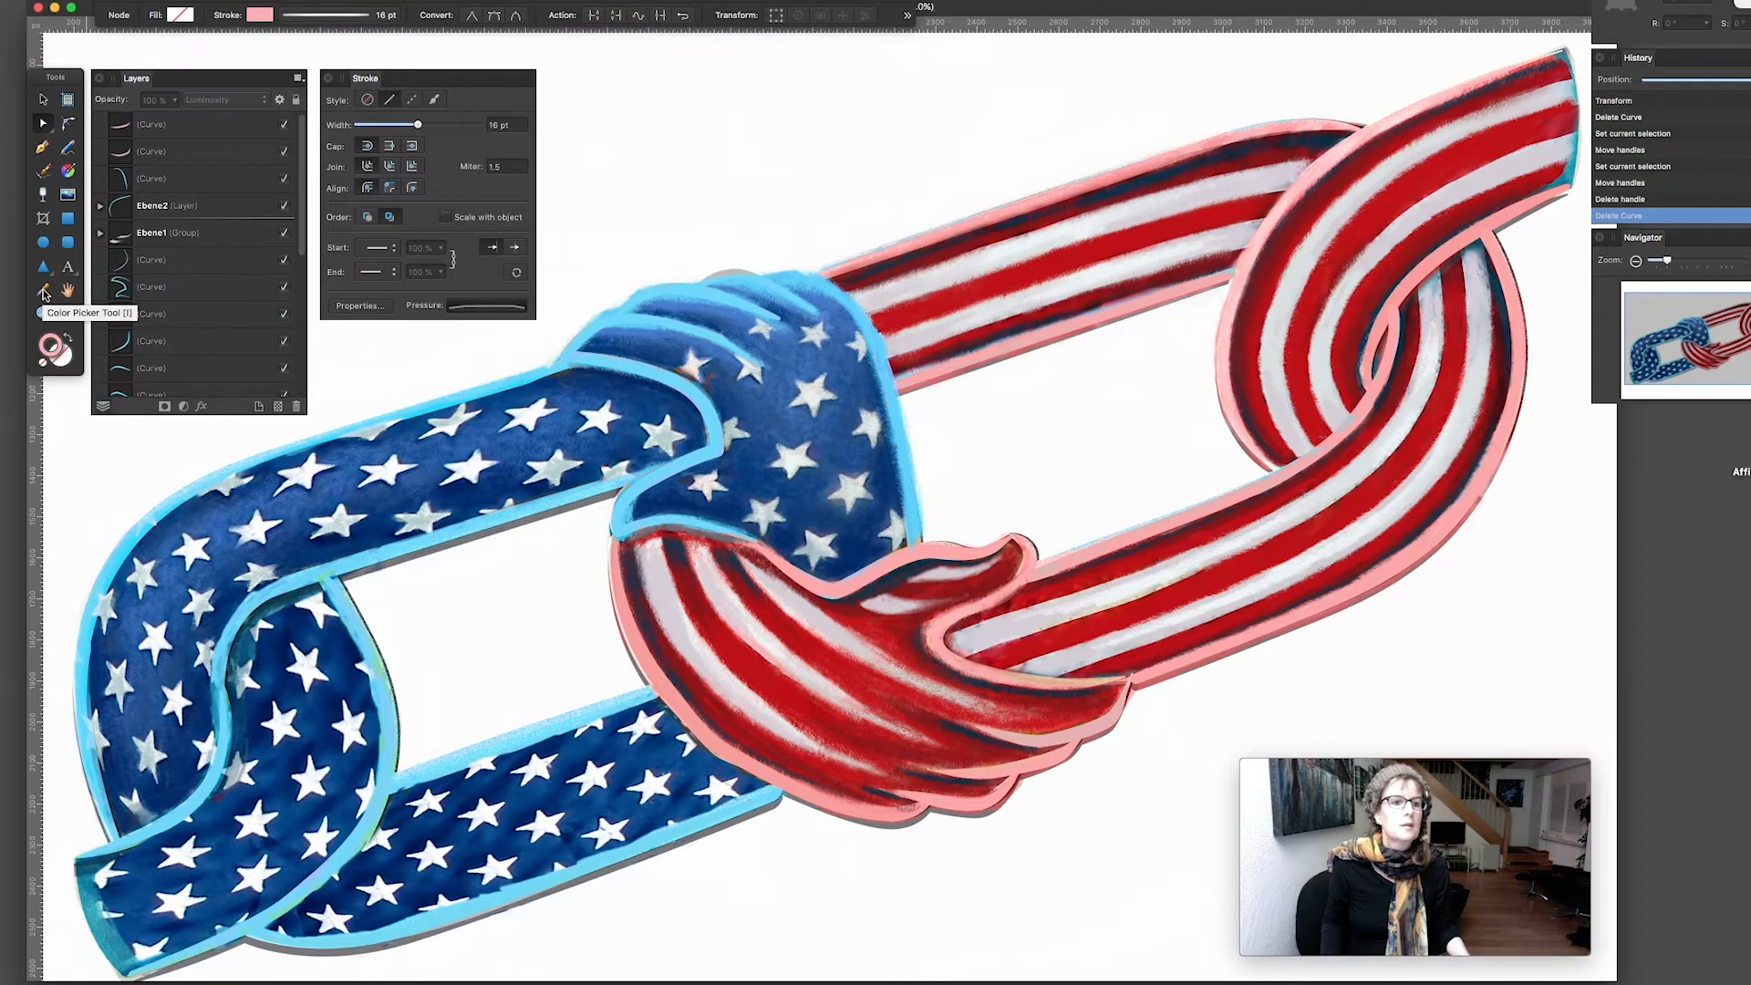
Sample the light blue outline colour and draw a Pen curve along the inner edge of the blue link's upper arm and around its bend
click(42, 292)
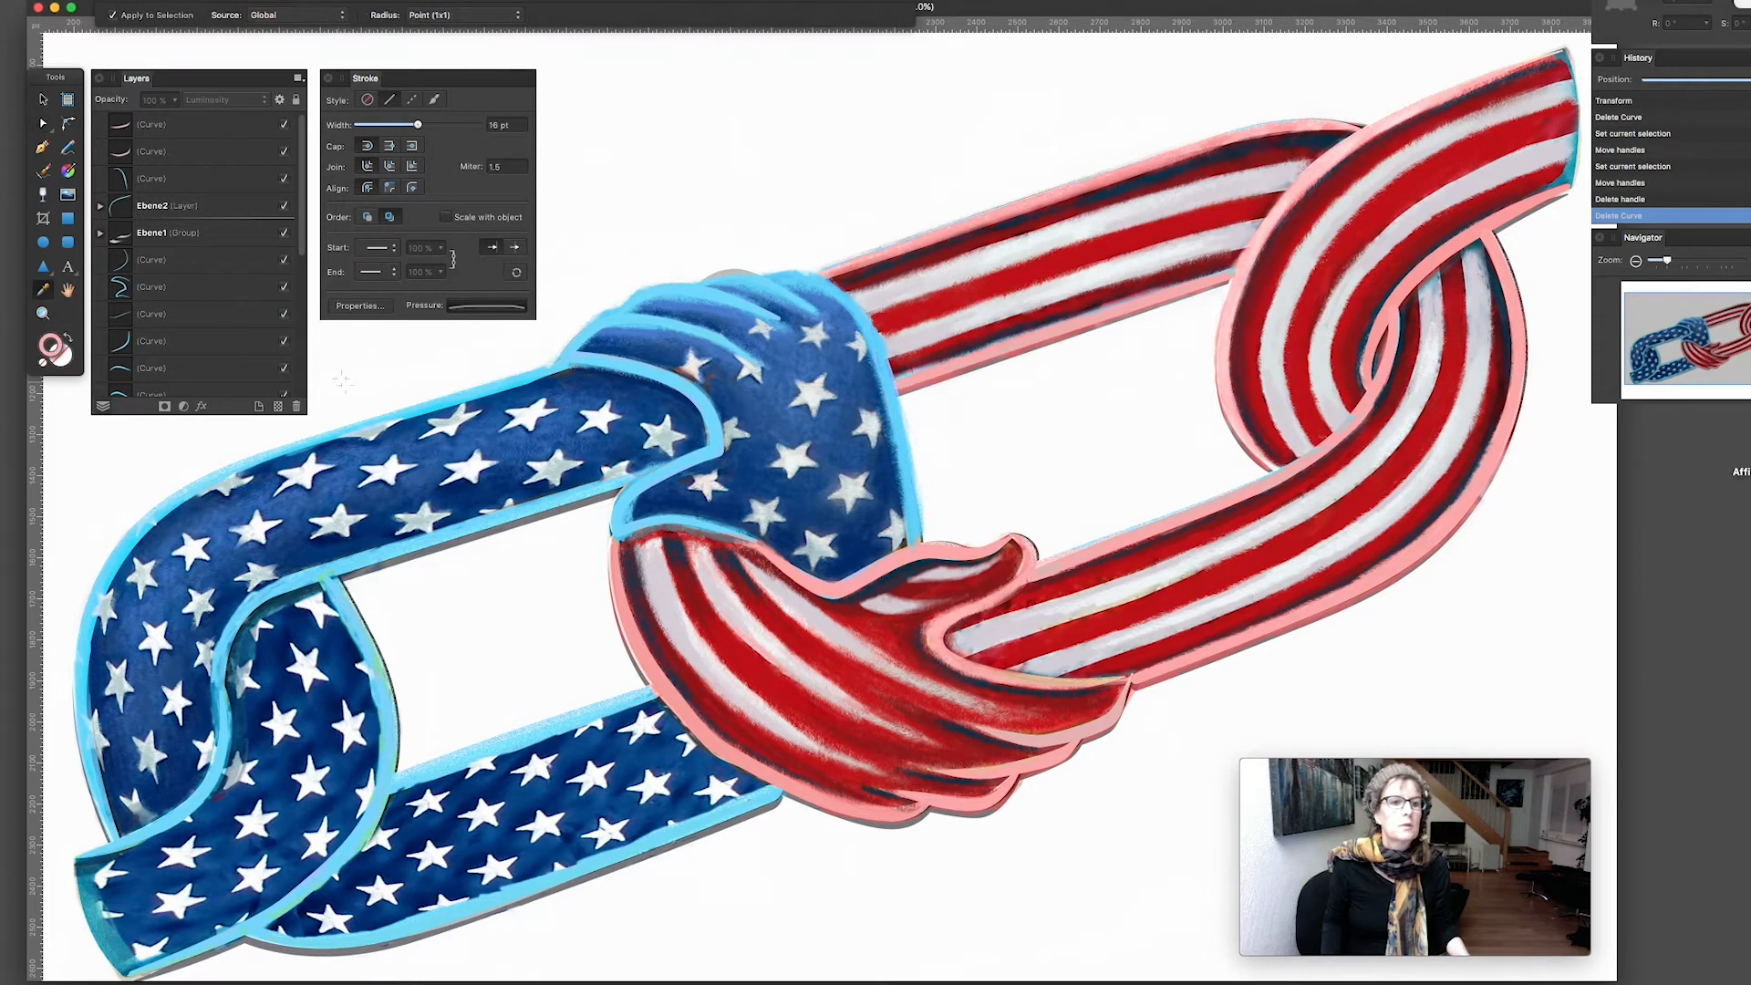
click(462, 532)
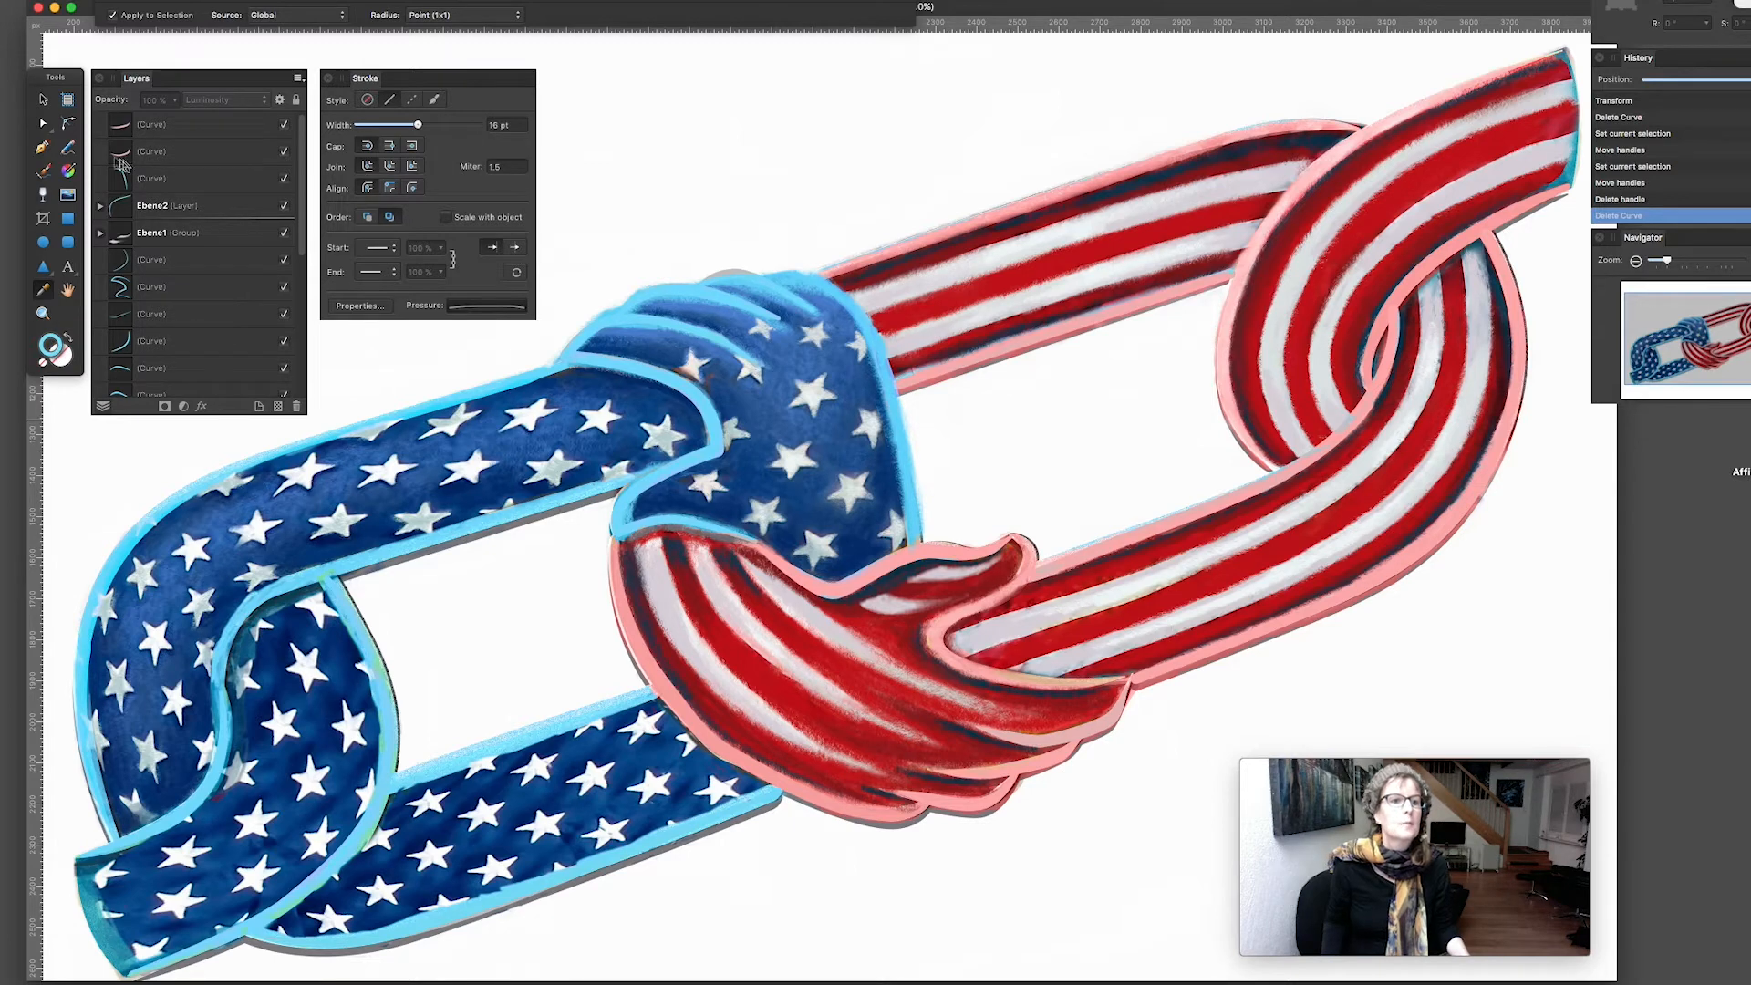
click(43, 147)
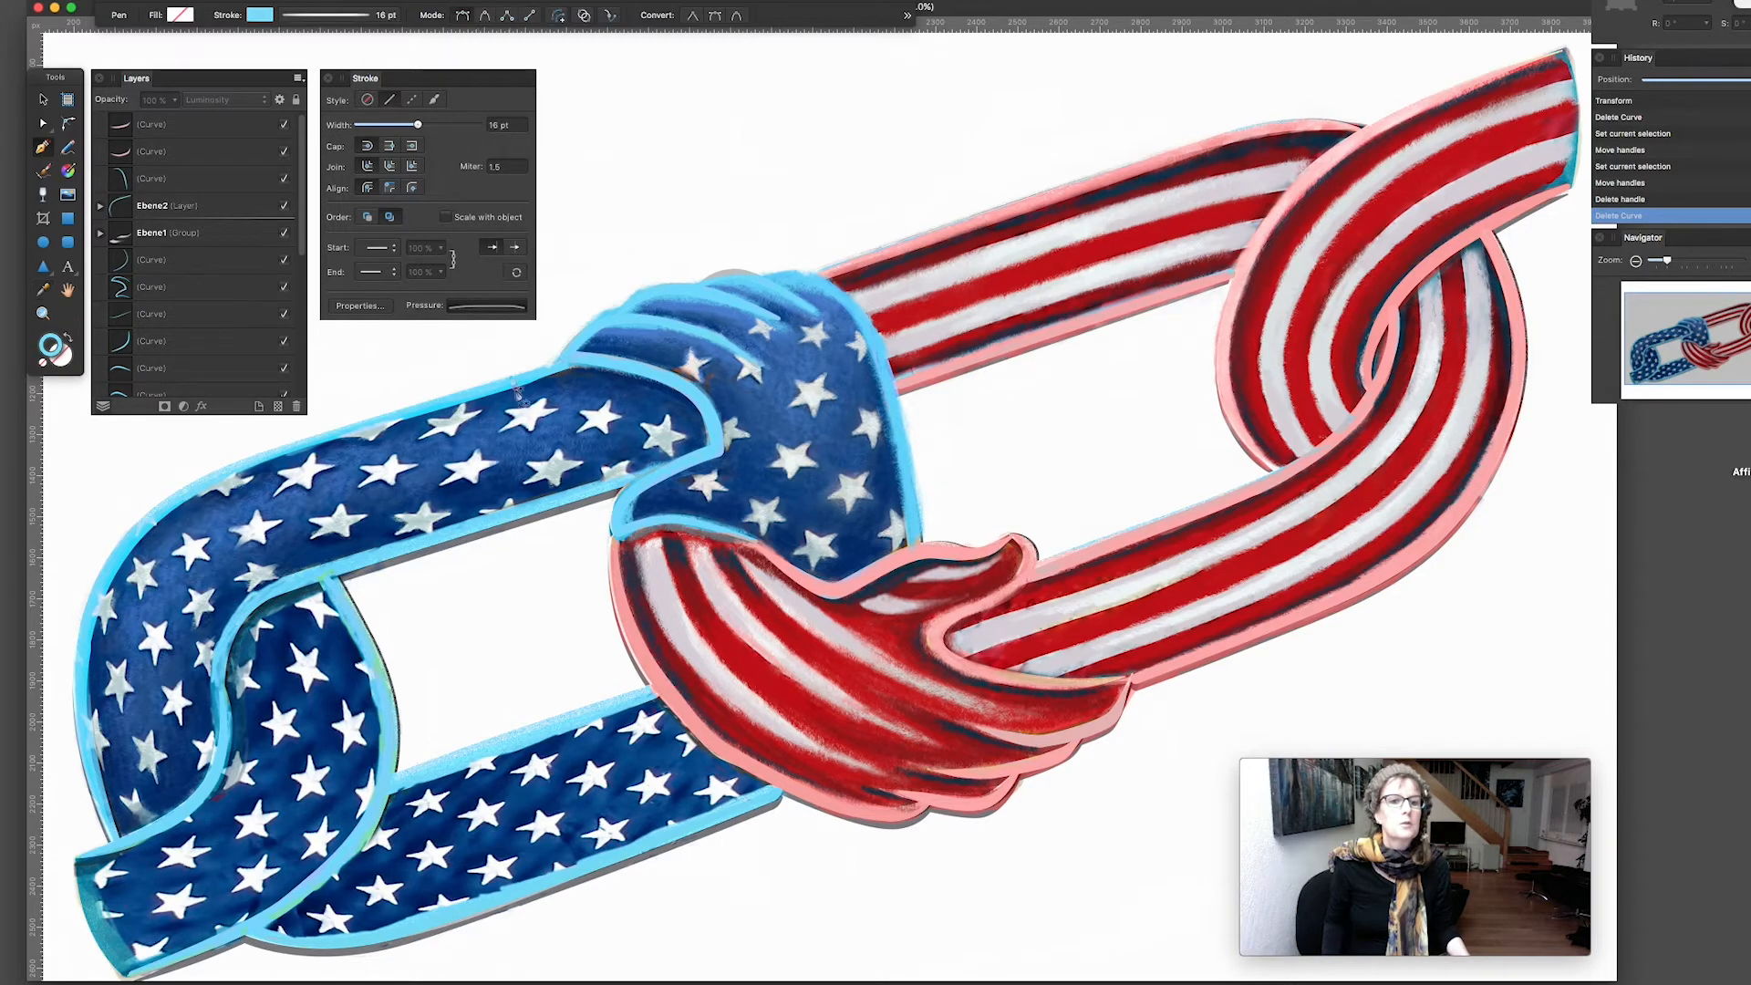
click(636, 478)
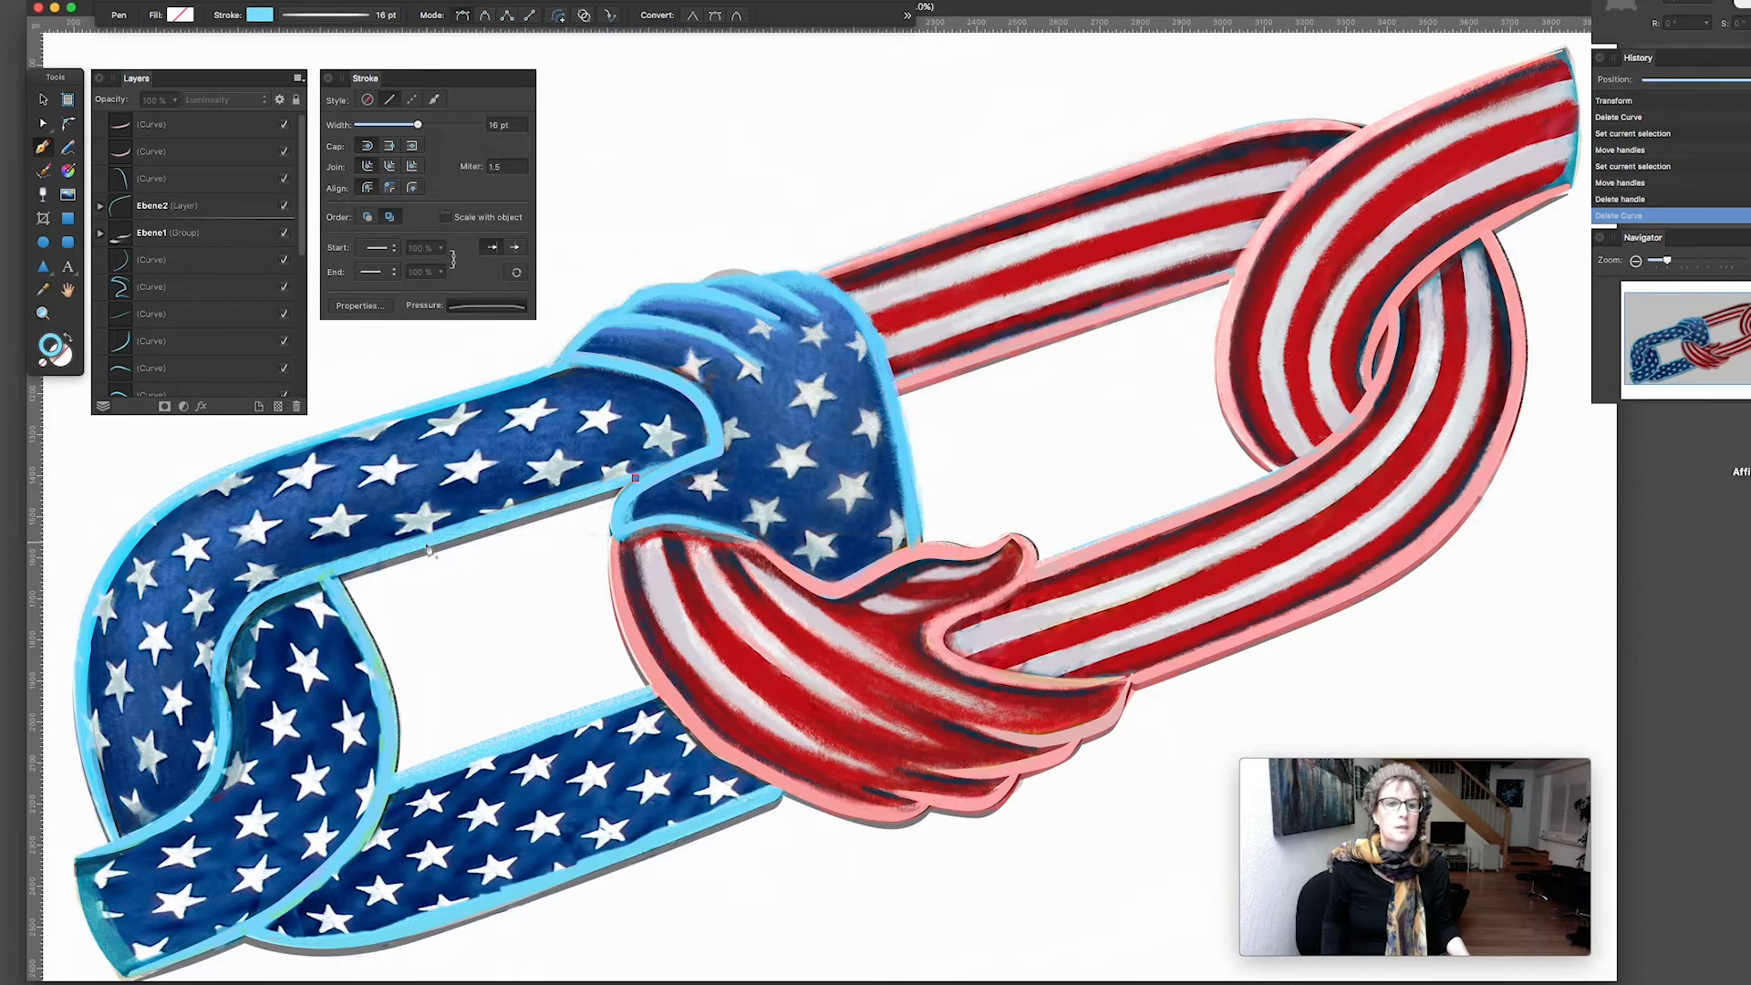
click(413, 546)
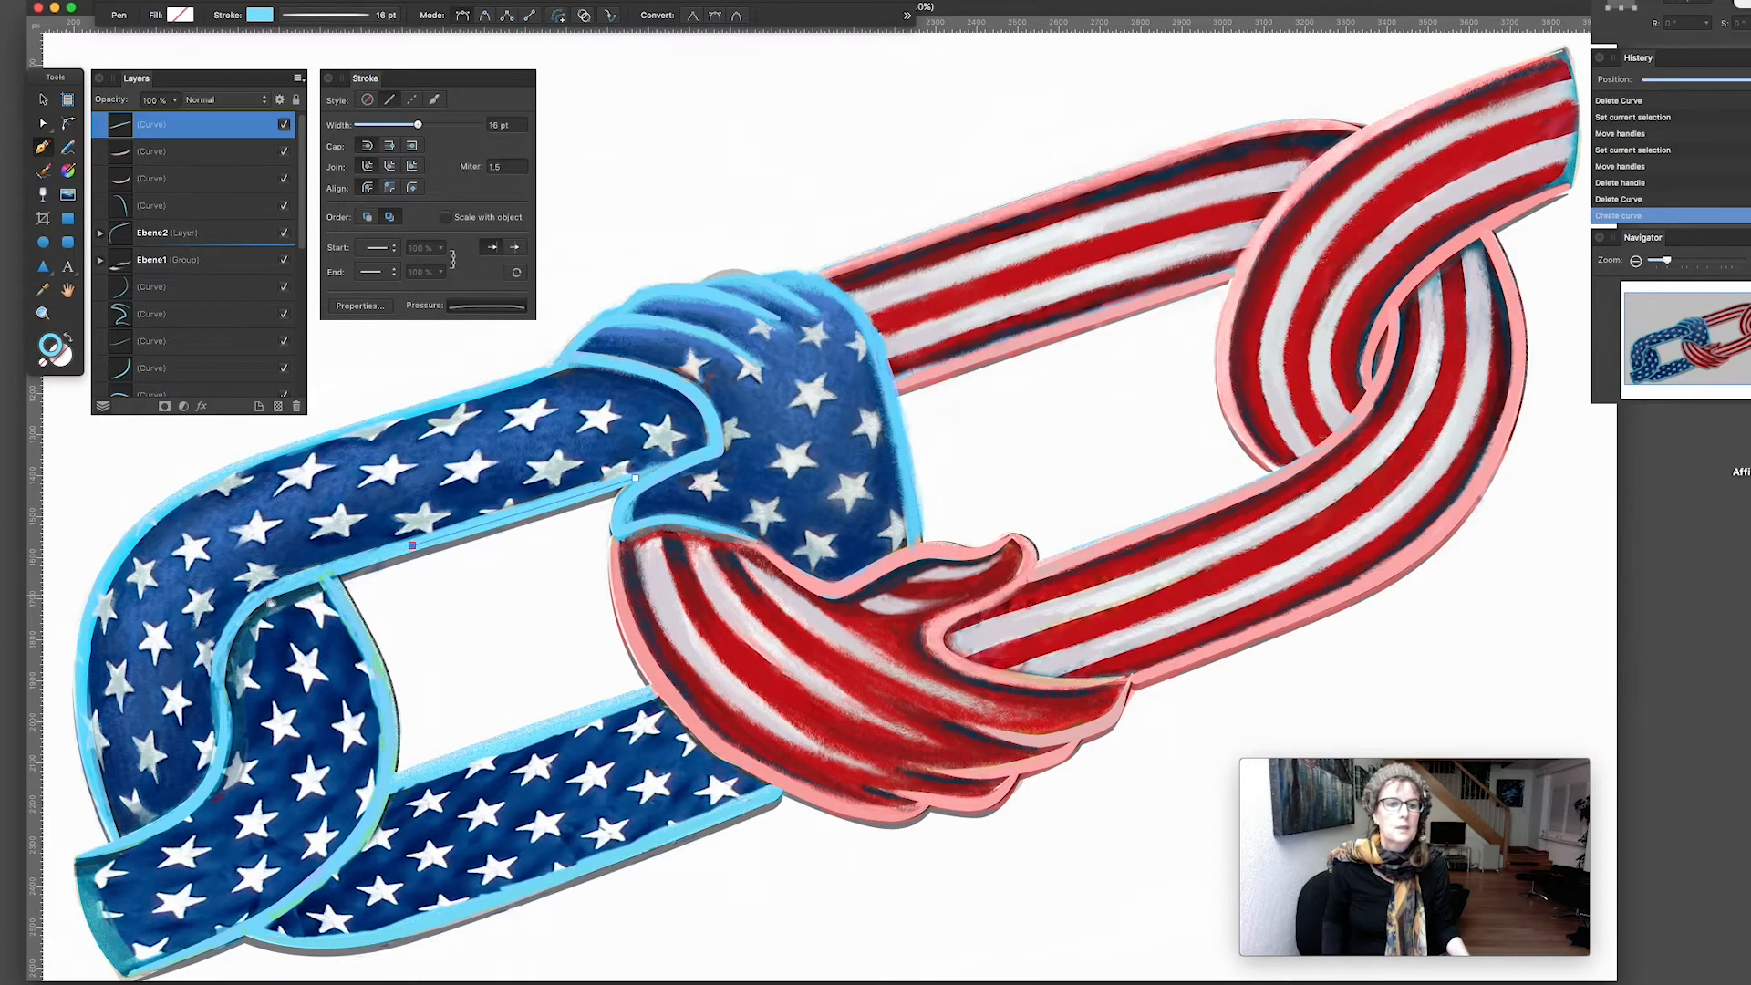
click(263, 599)
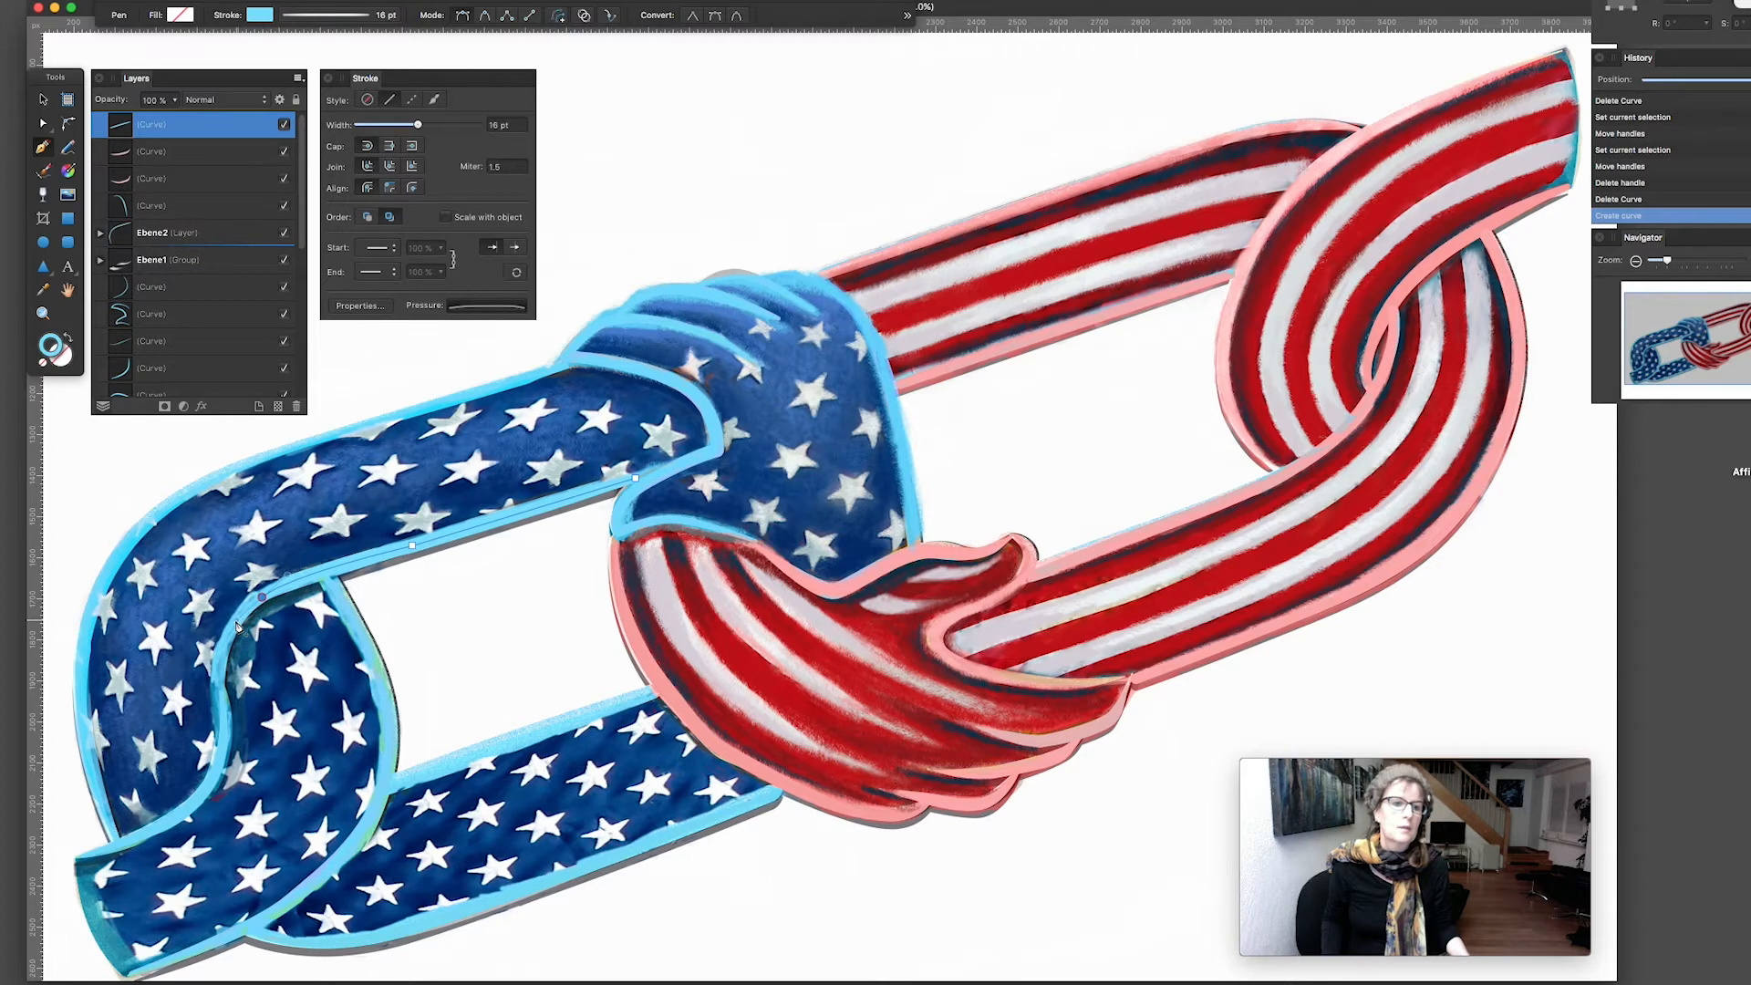
drag(216, 687, 218, 714)
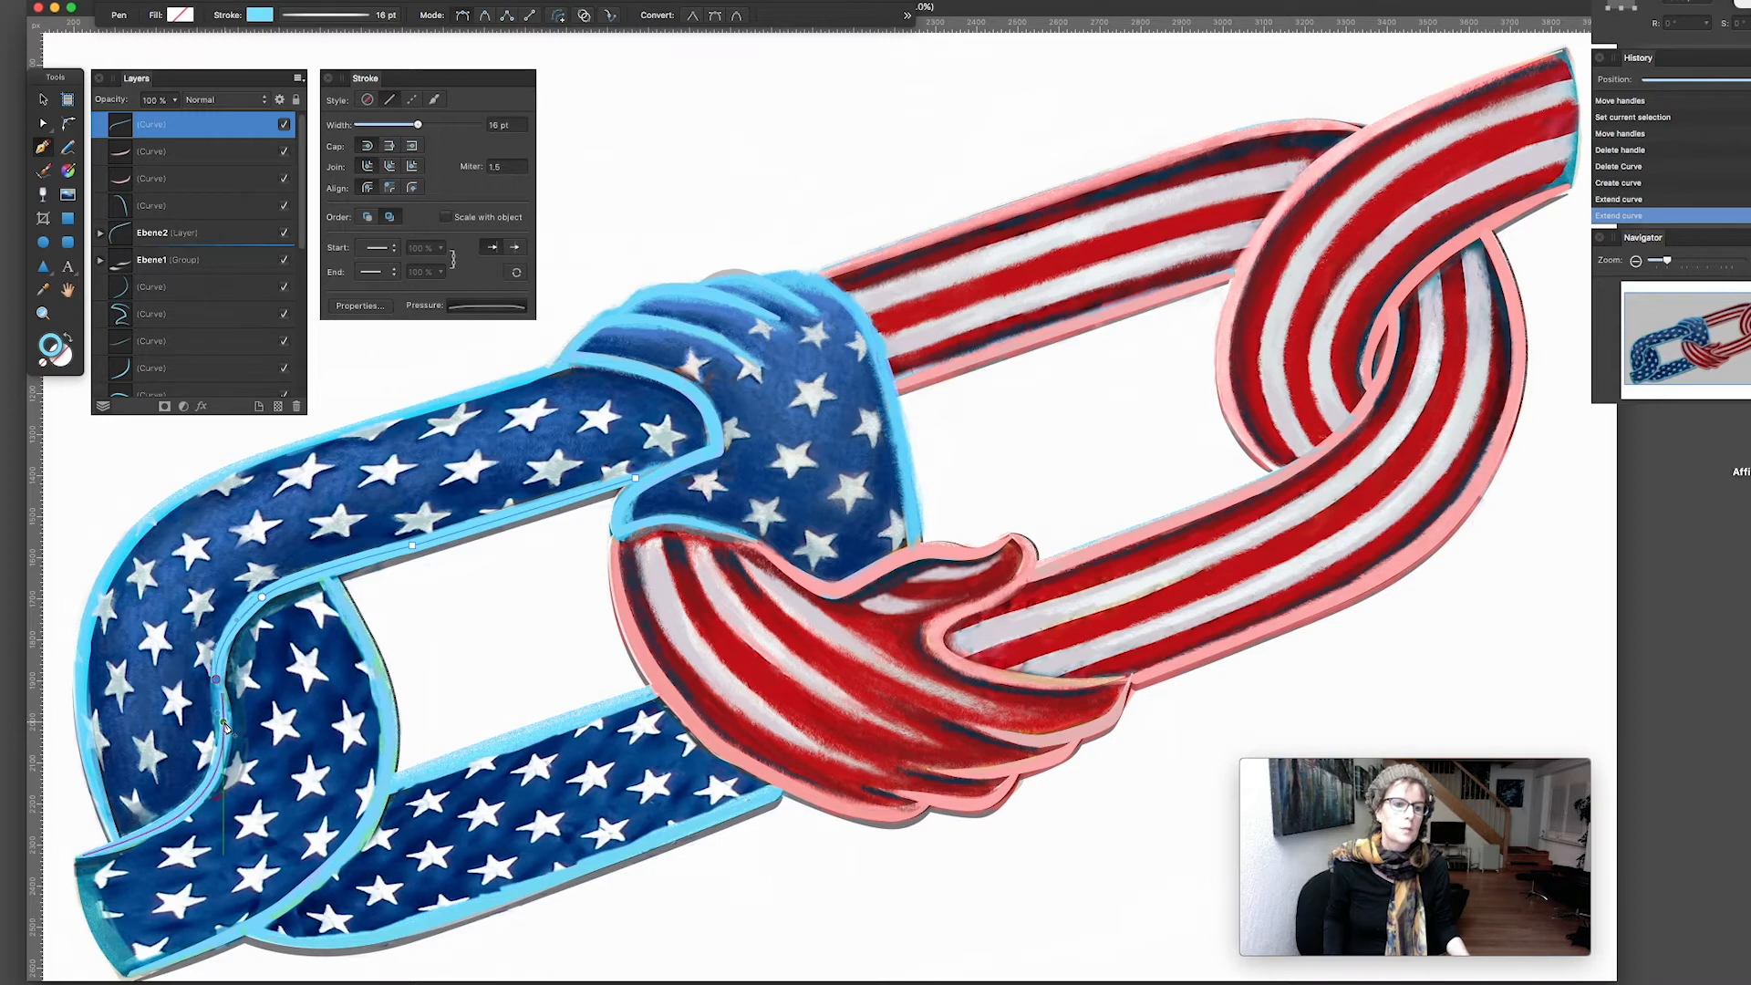
click(224, 708)
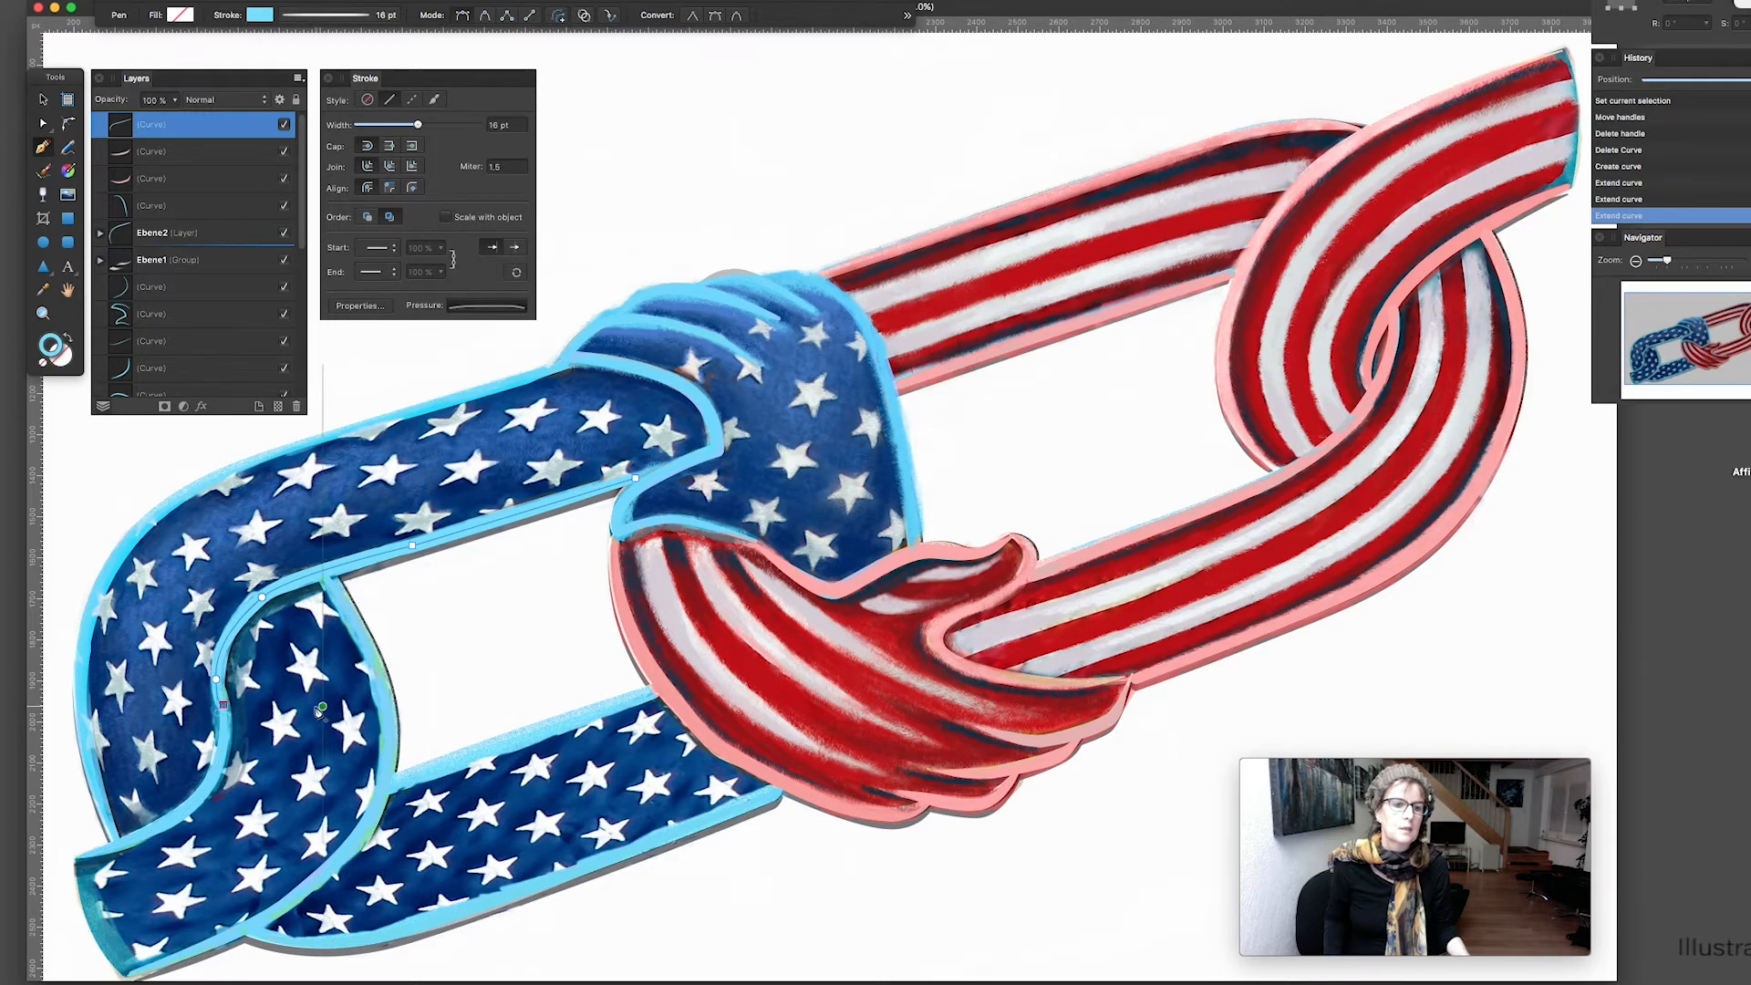
key(super+z)
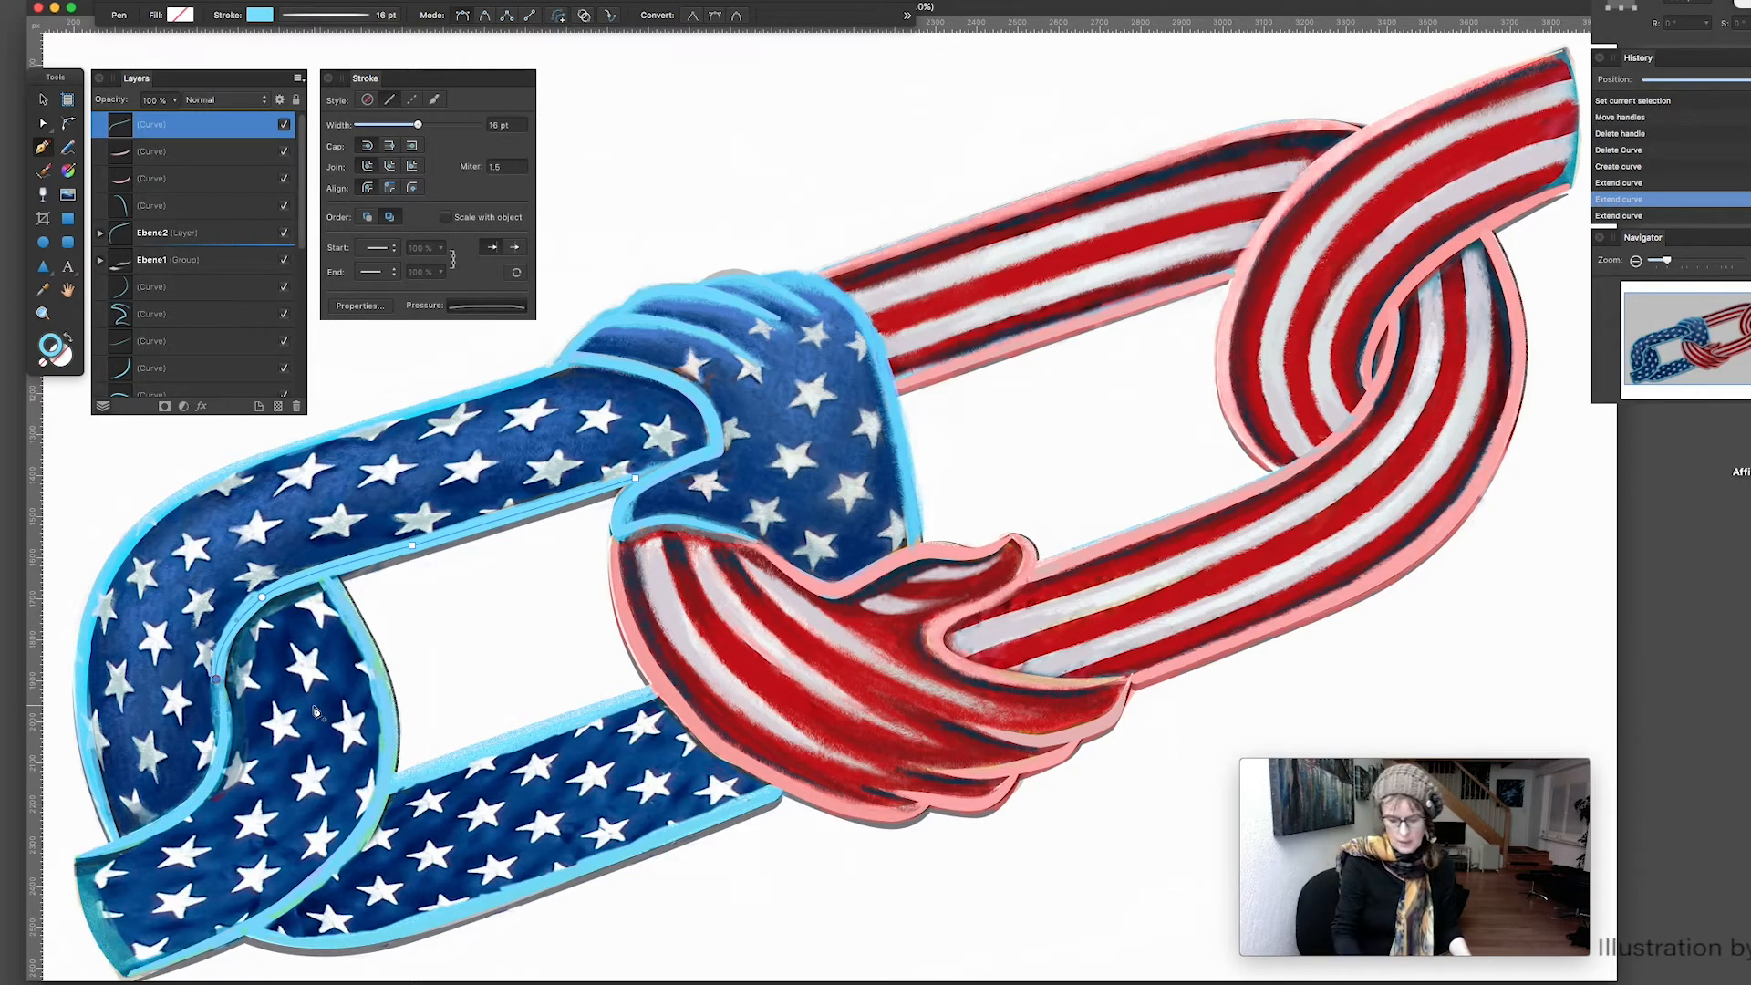
super+click(316, 708)
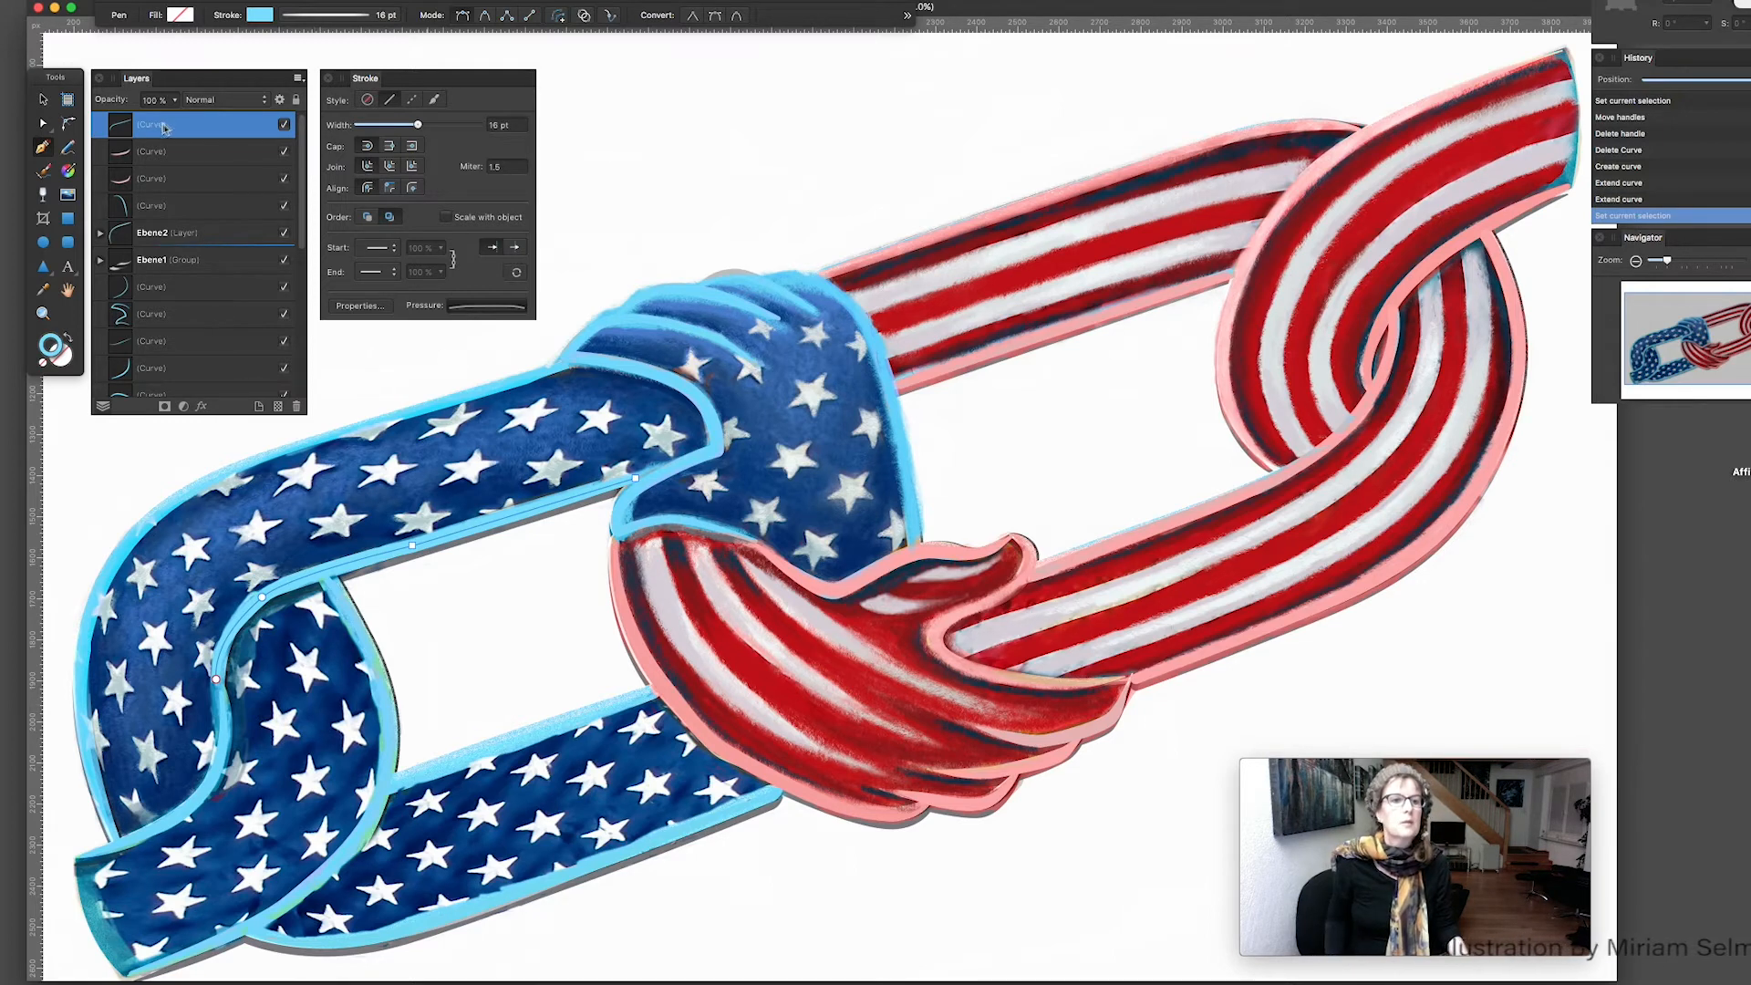
Refine the nodes and handles of the new light blue curve so it follows the inner bend of the blue link
click(46, 125)
click(478, 577)
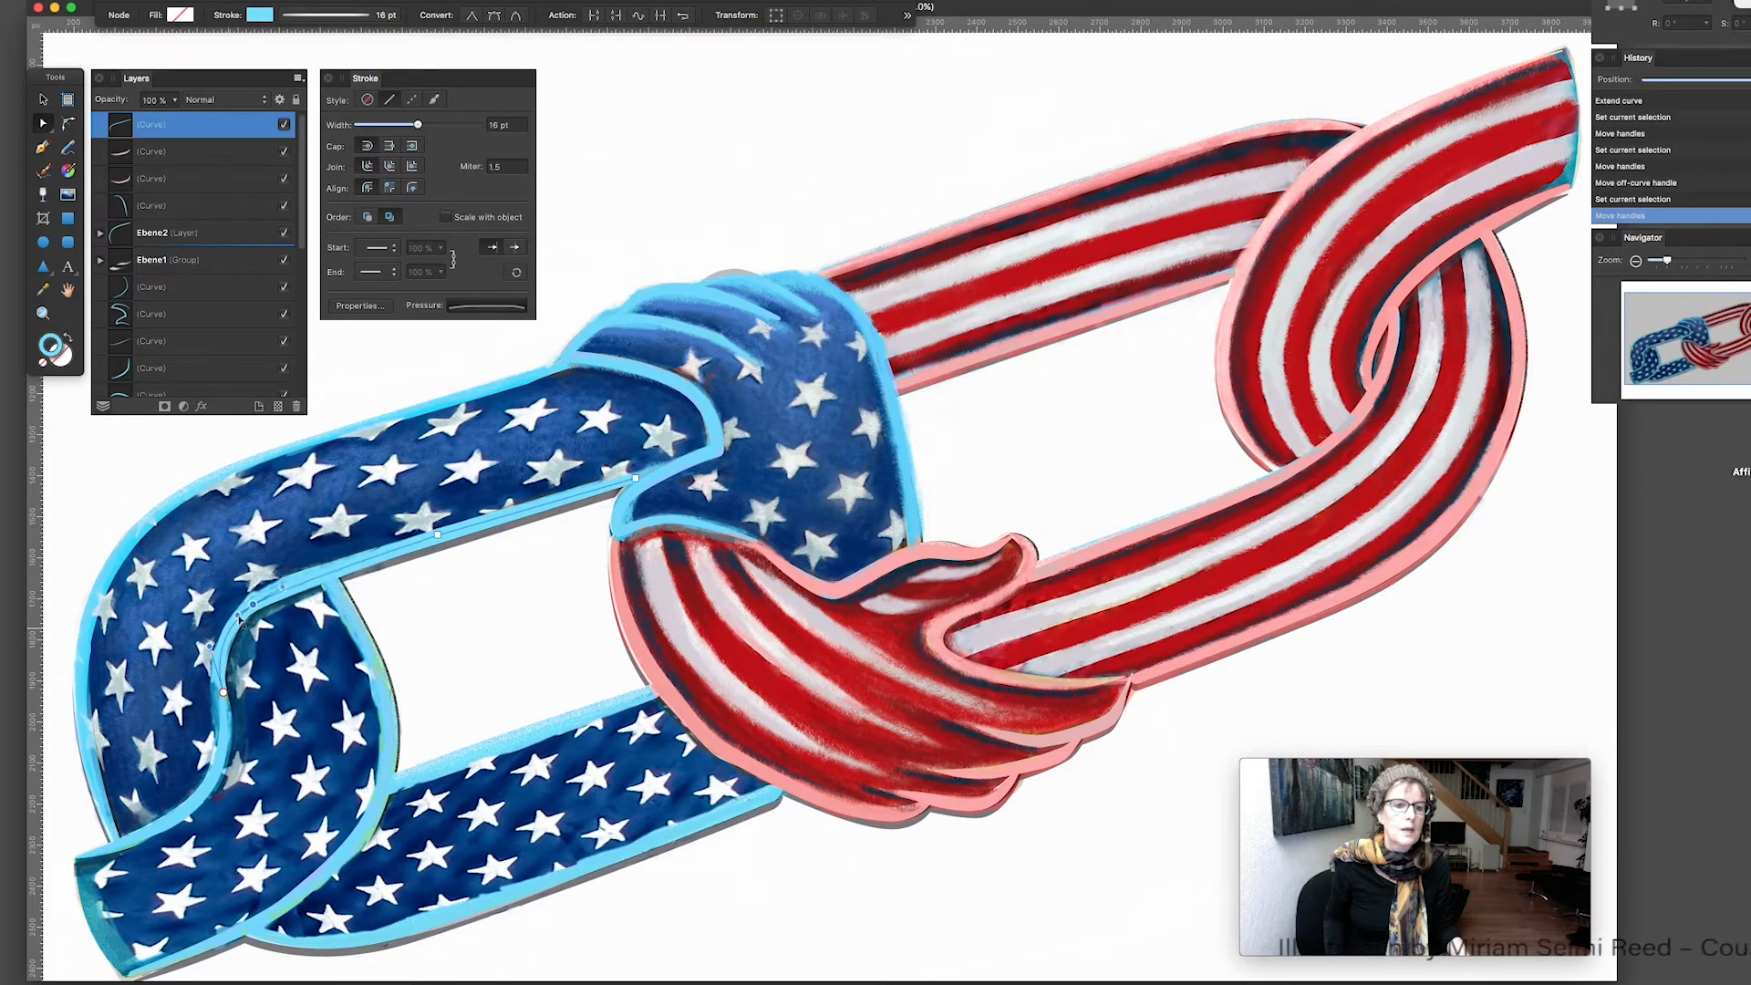
drag(210, 647, 235, 626)
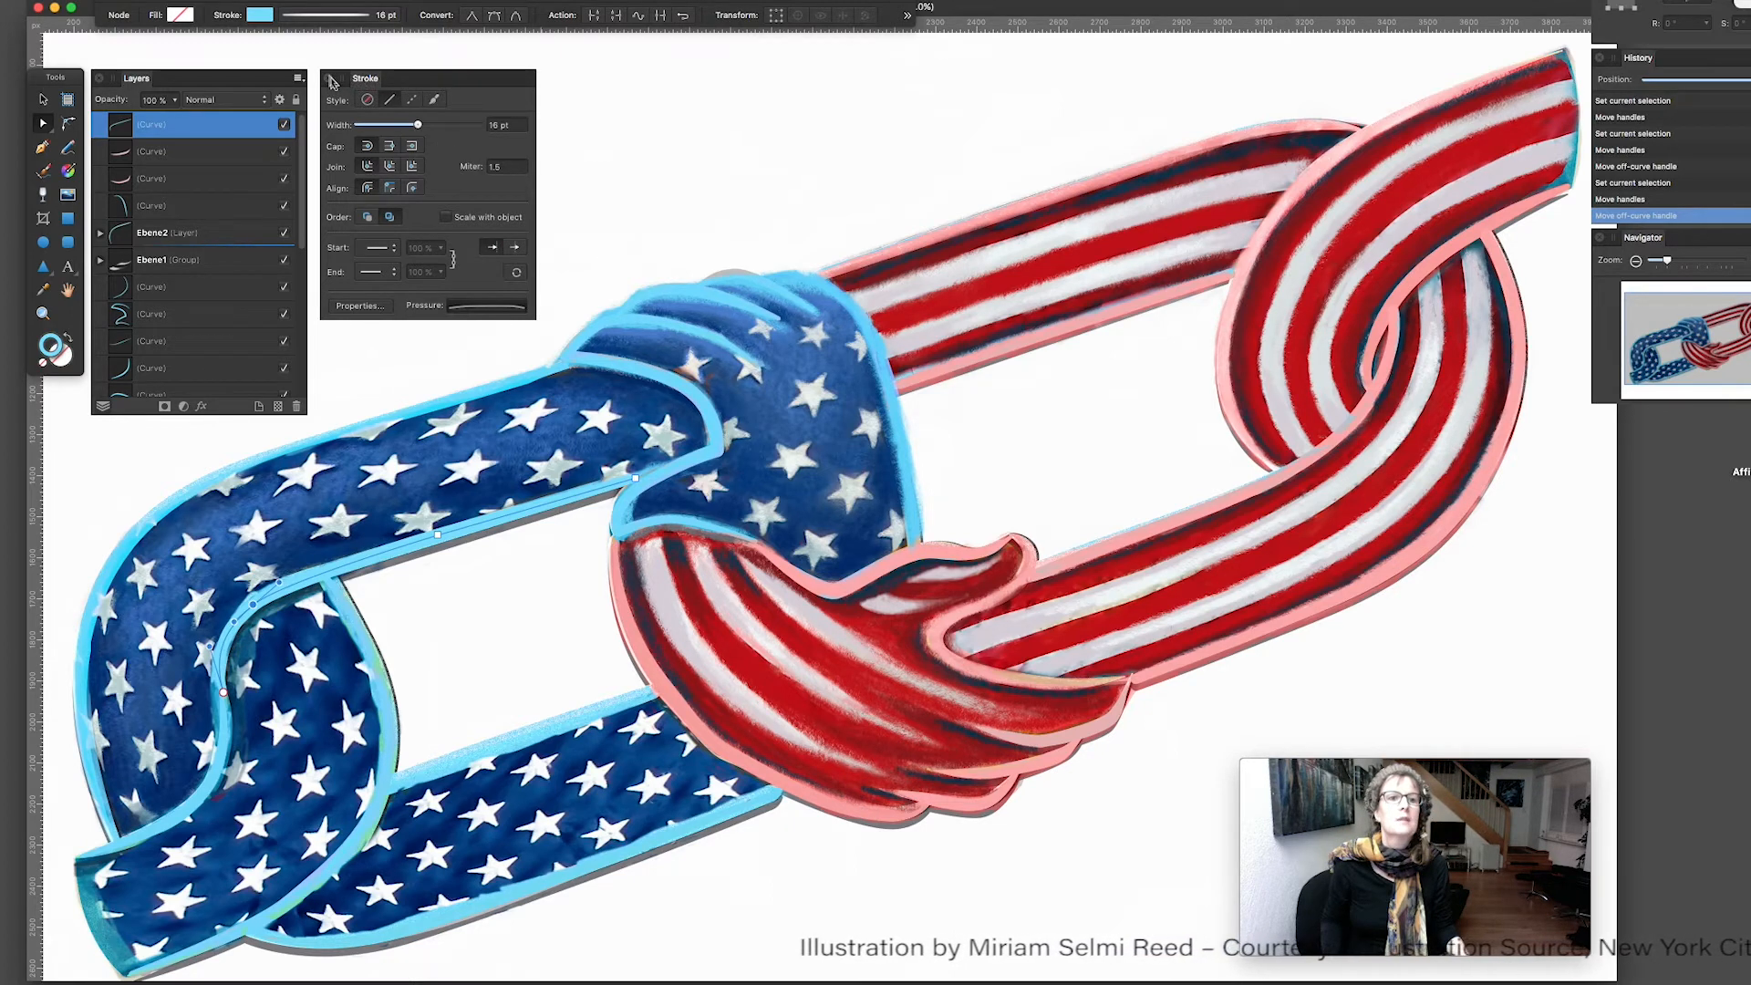
click(299, 1)
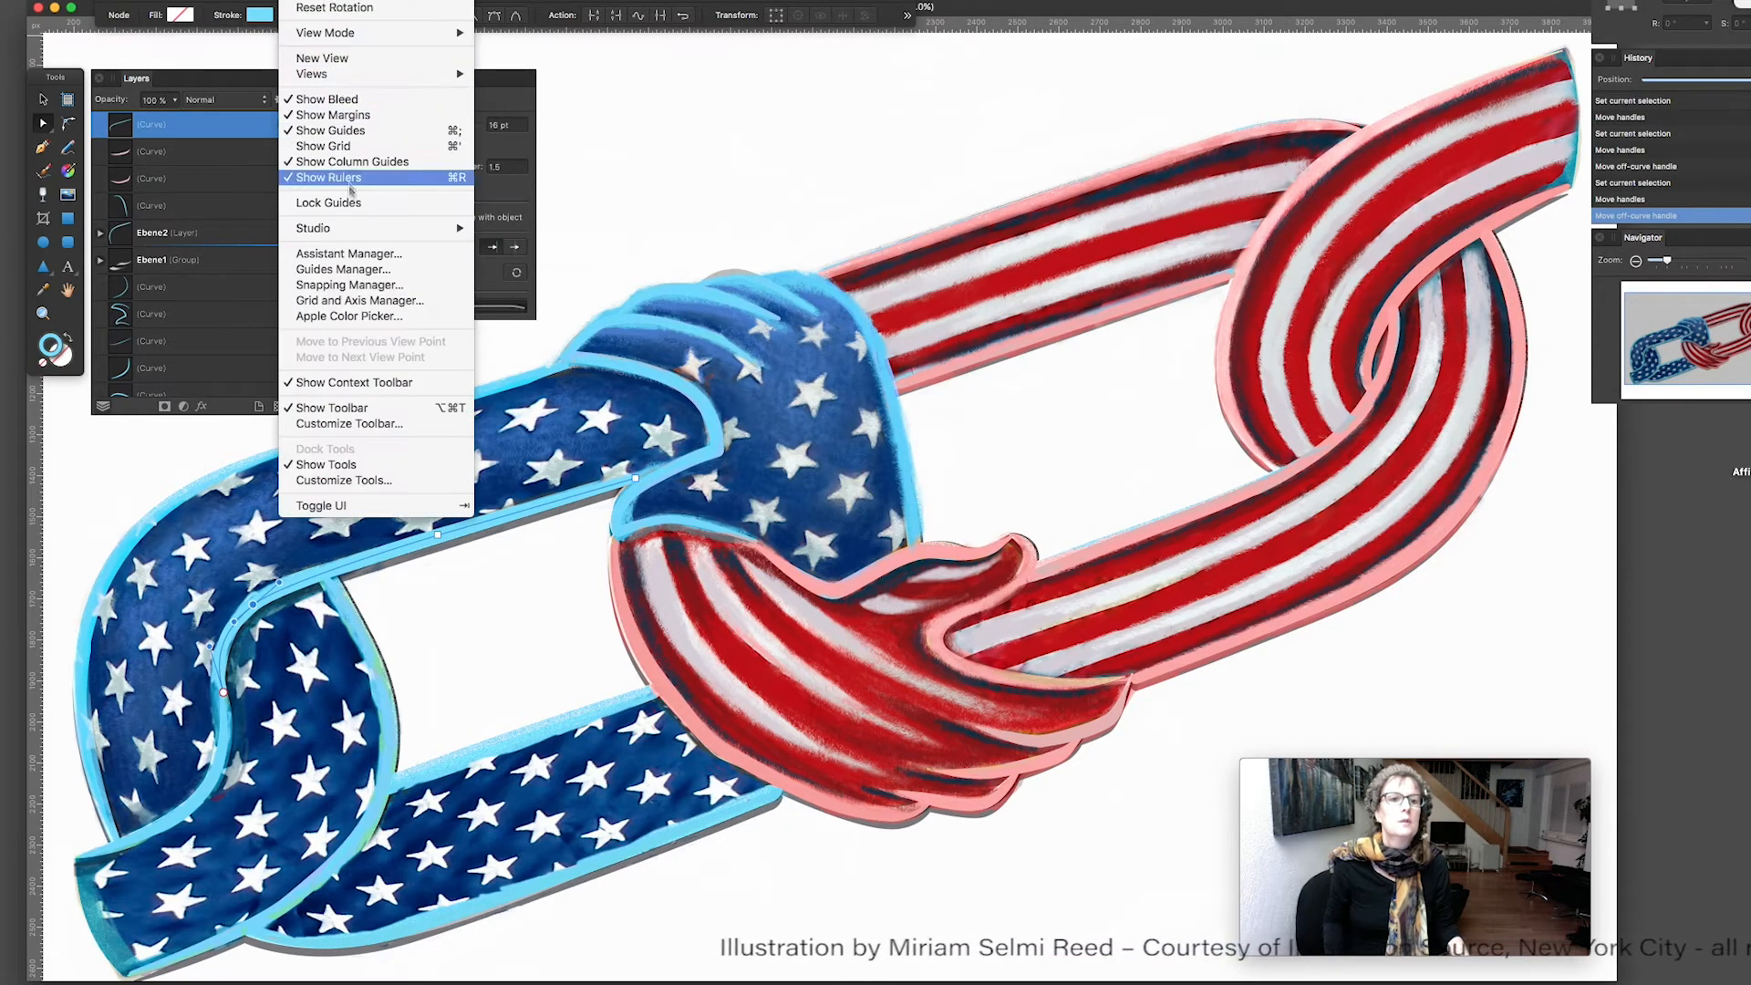
mouse_move(355, 231)
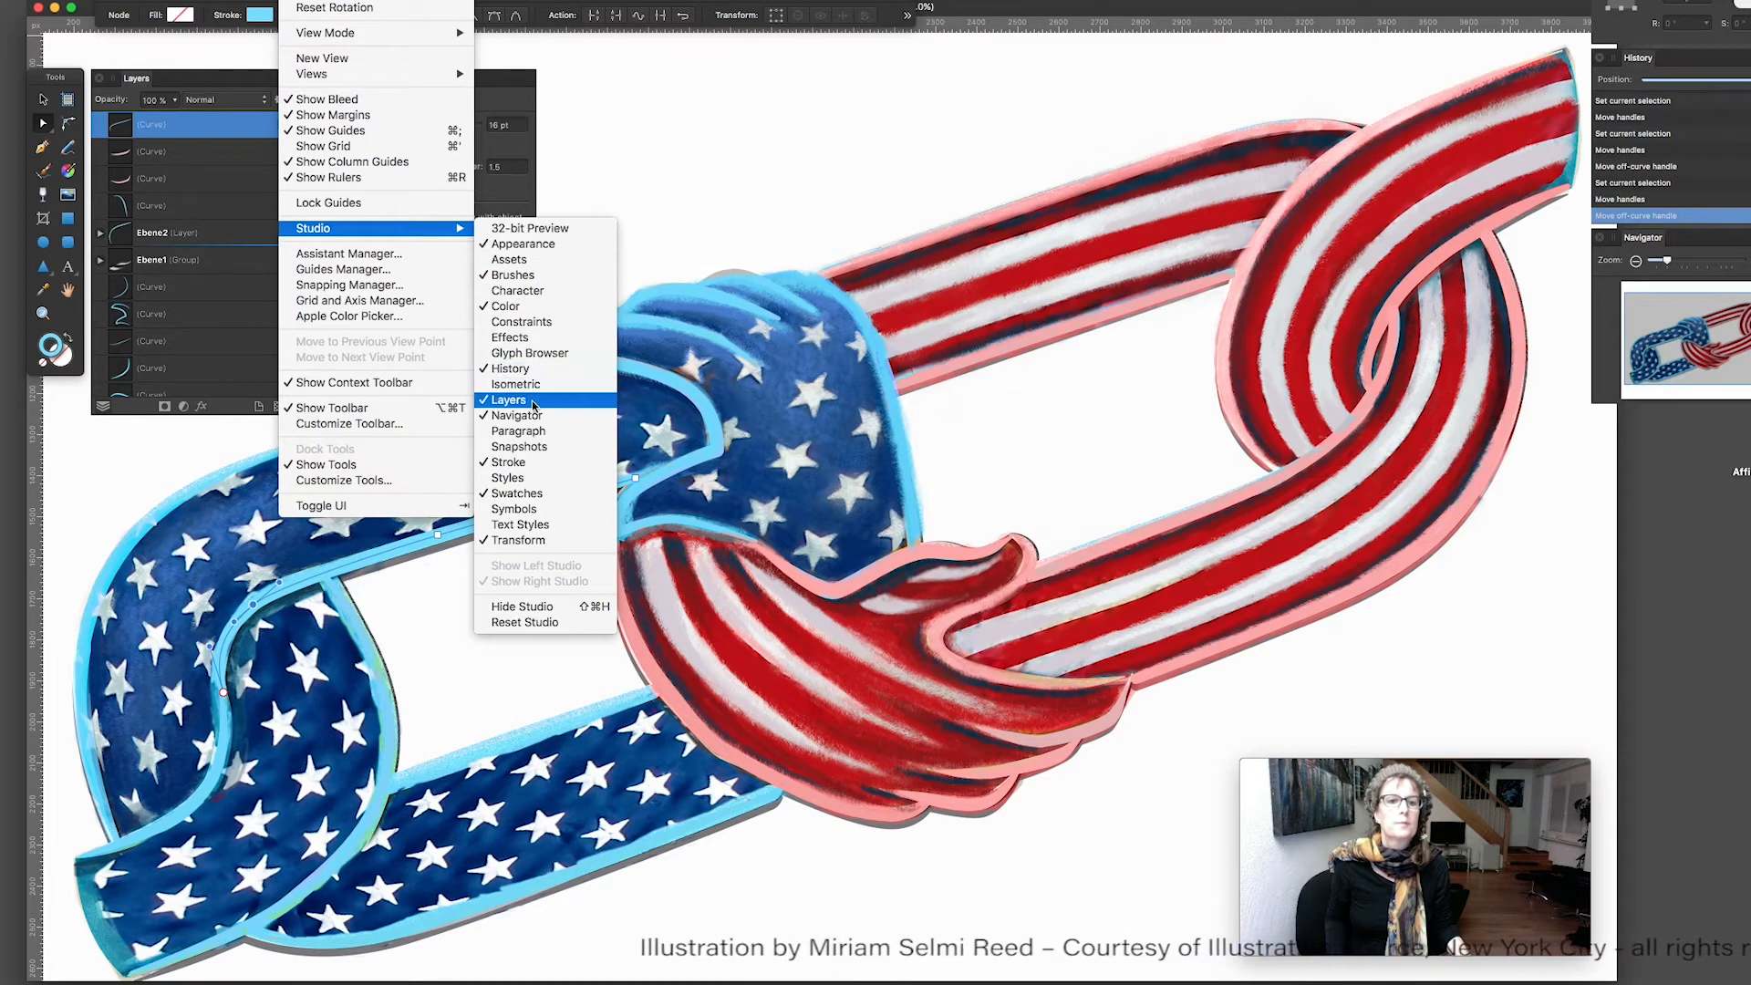
click(537, 208)
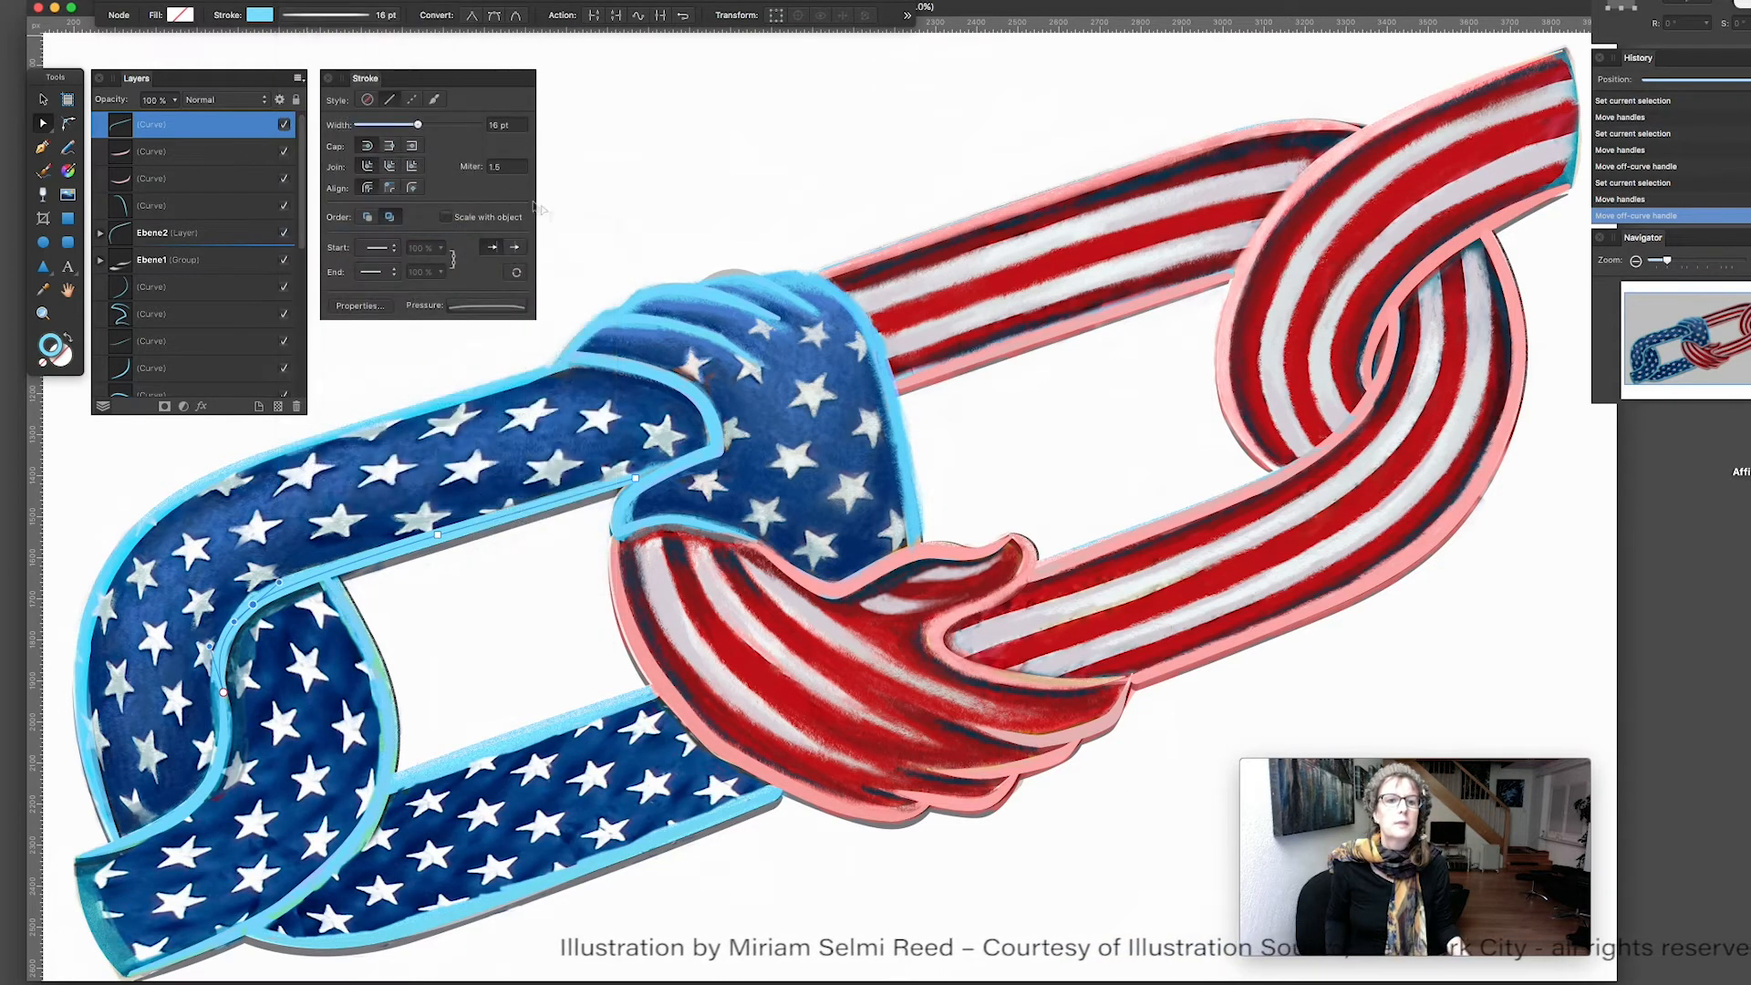
Move the Stroke panel away from the Layers panel and reset the light blue curve's pressure profile
click(479, 308)
mouse_move(494, 390)
mouse_down()
mouse_move(497, 334)
mouse_move(499, 459)
mouse_move(499, 333)
mouse_move(501, 394)
mouse_up()
drag(437, 83, 629, 80)
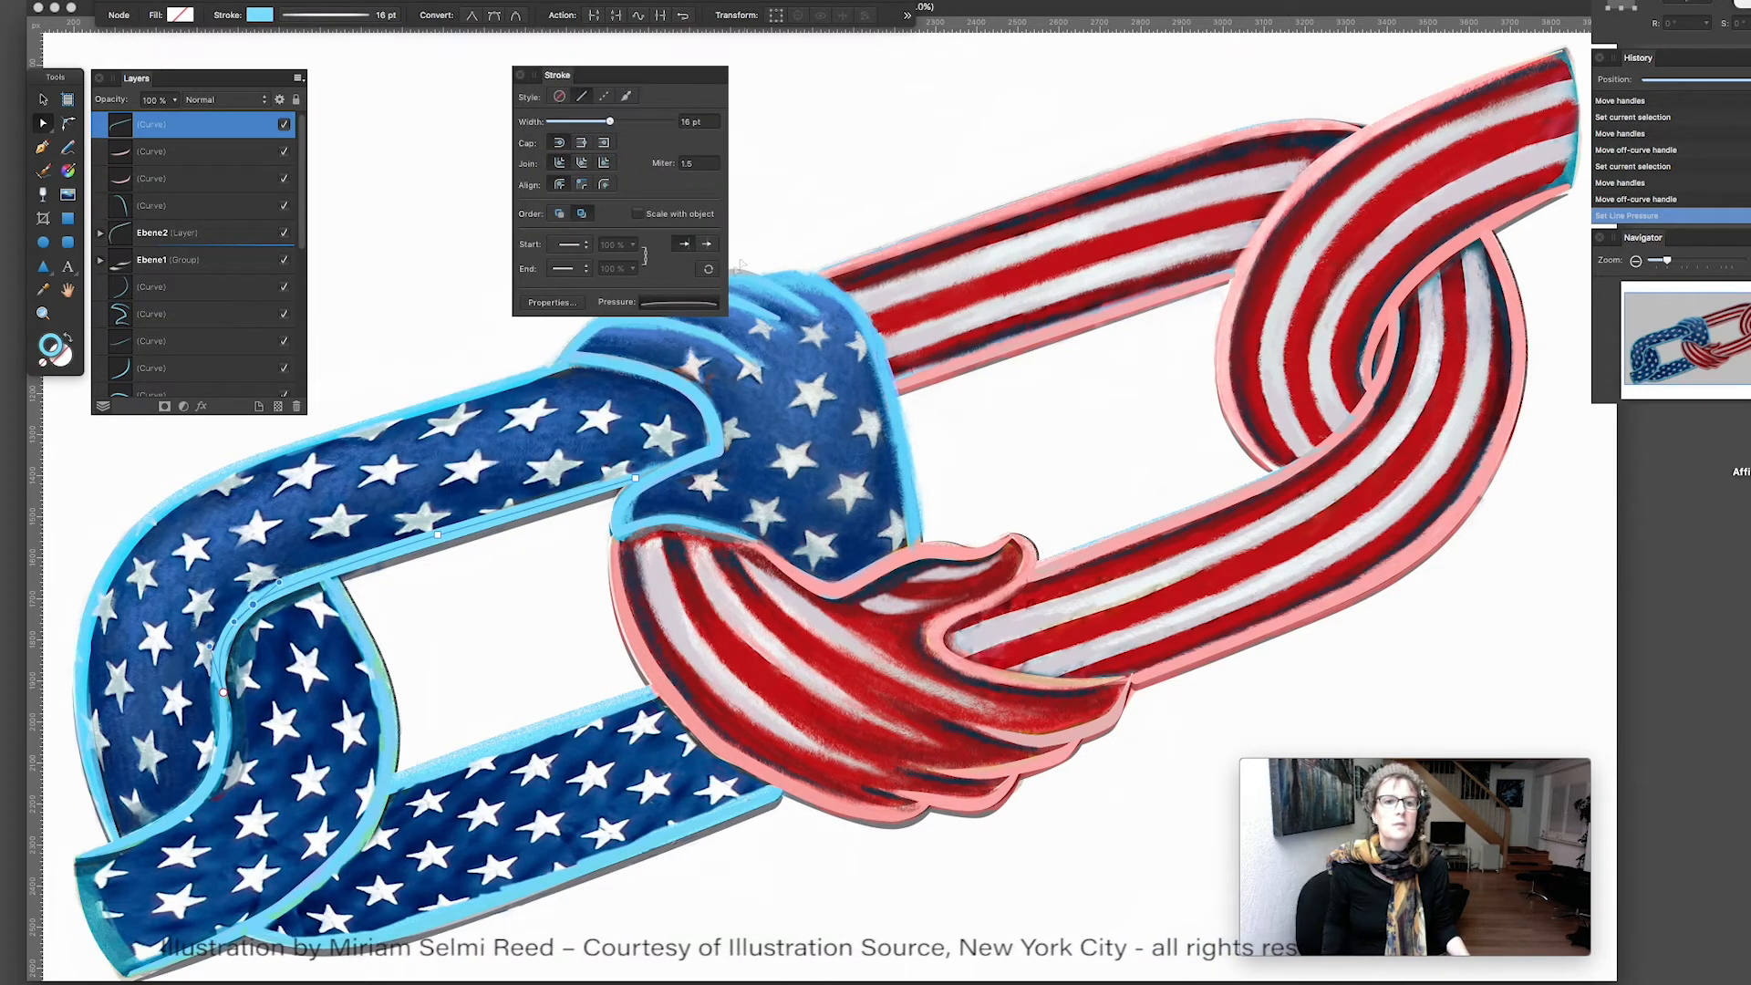
click(660, 304)
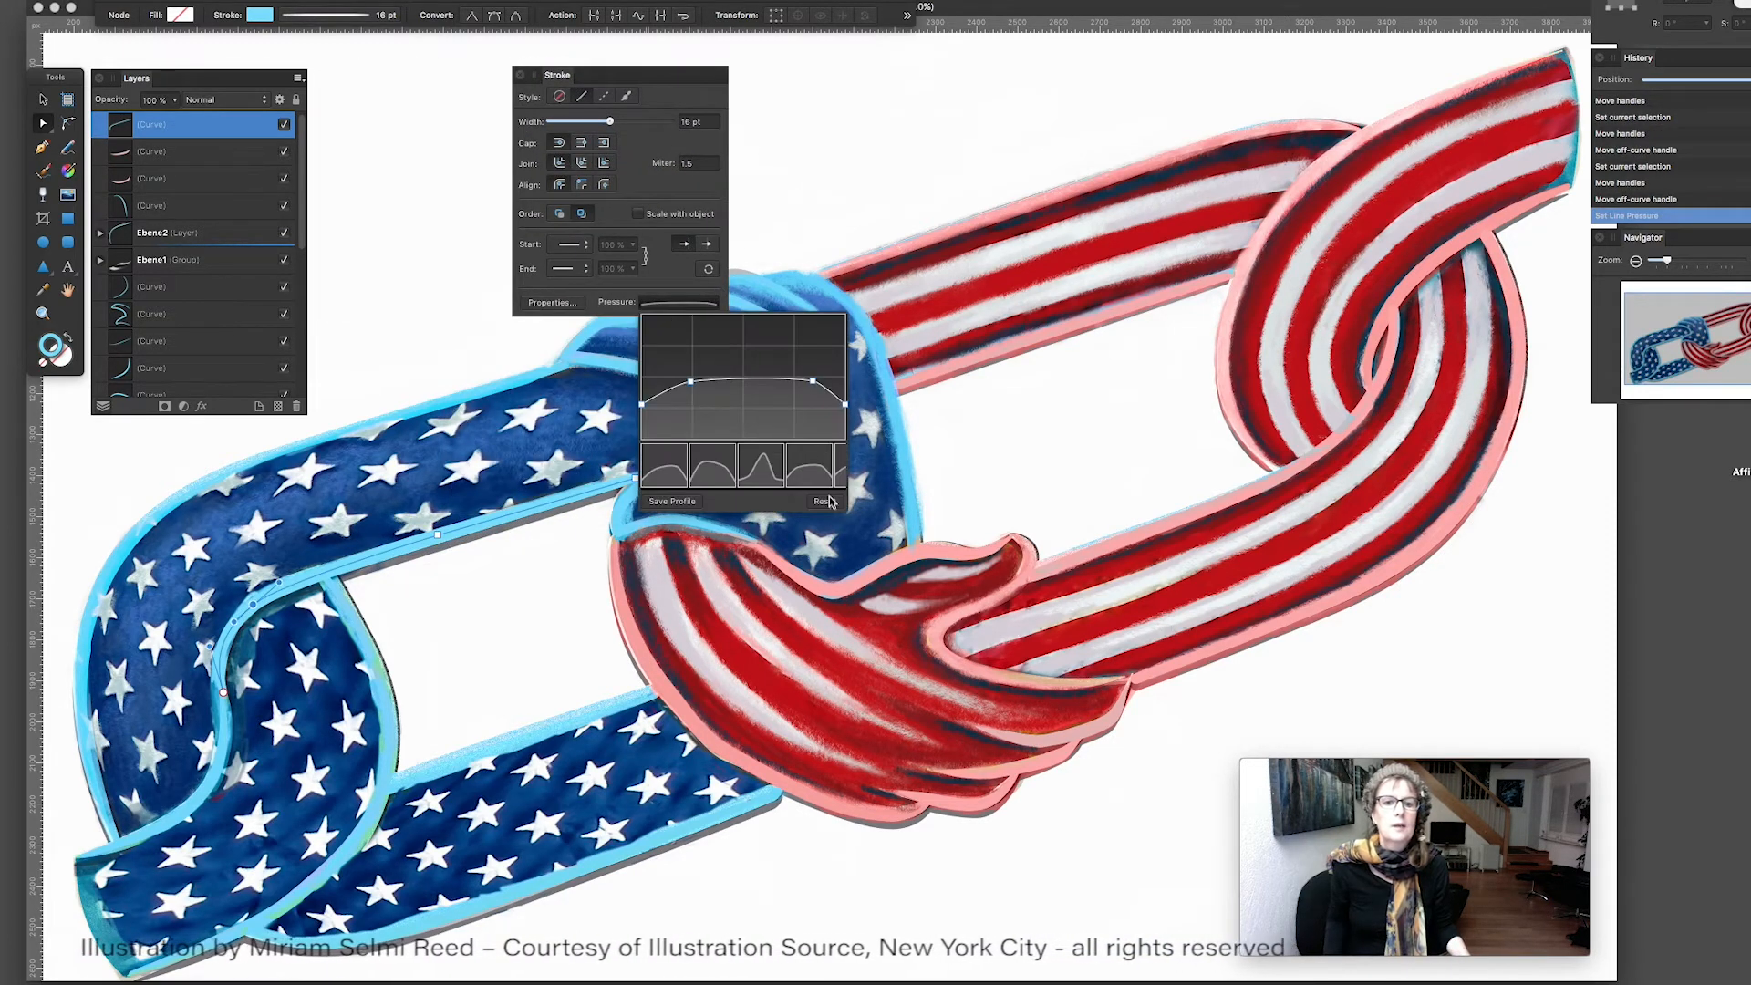
click(824, 500)
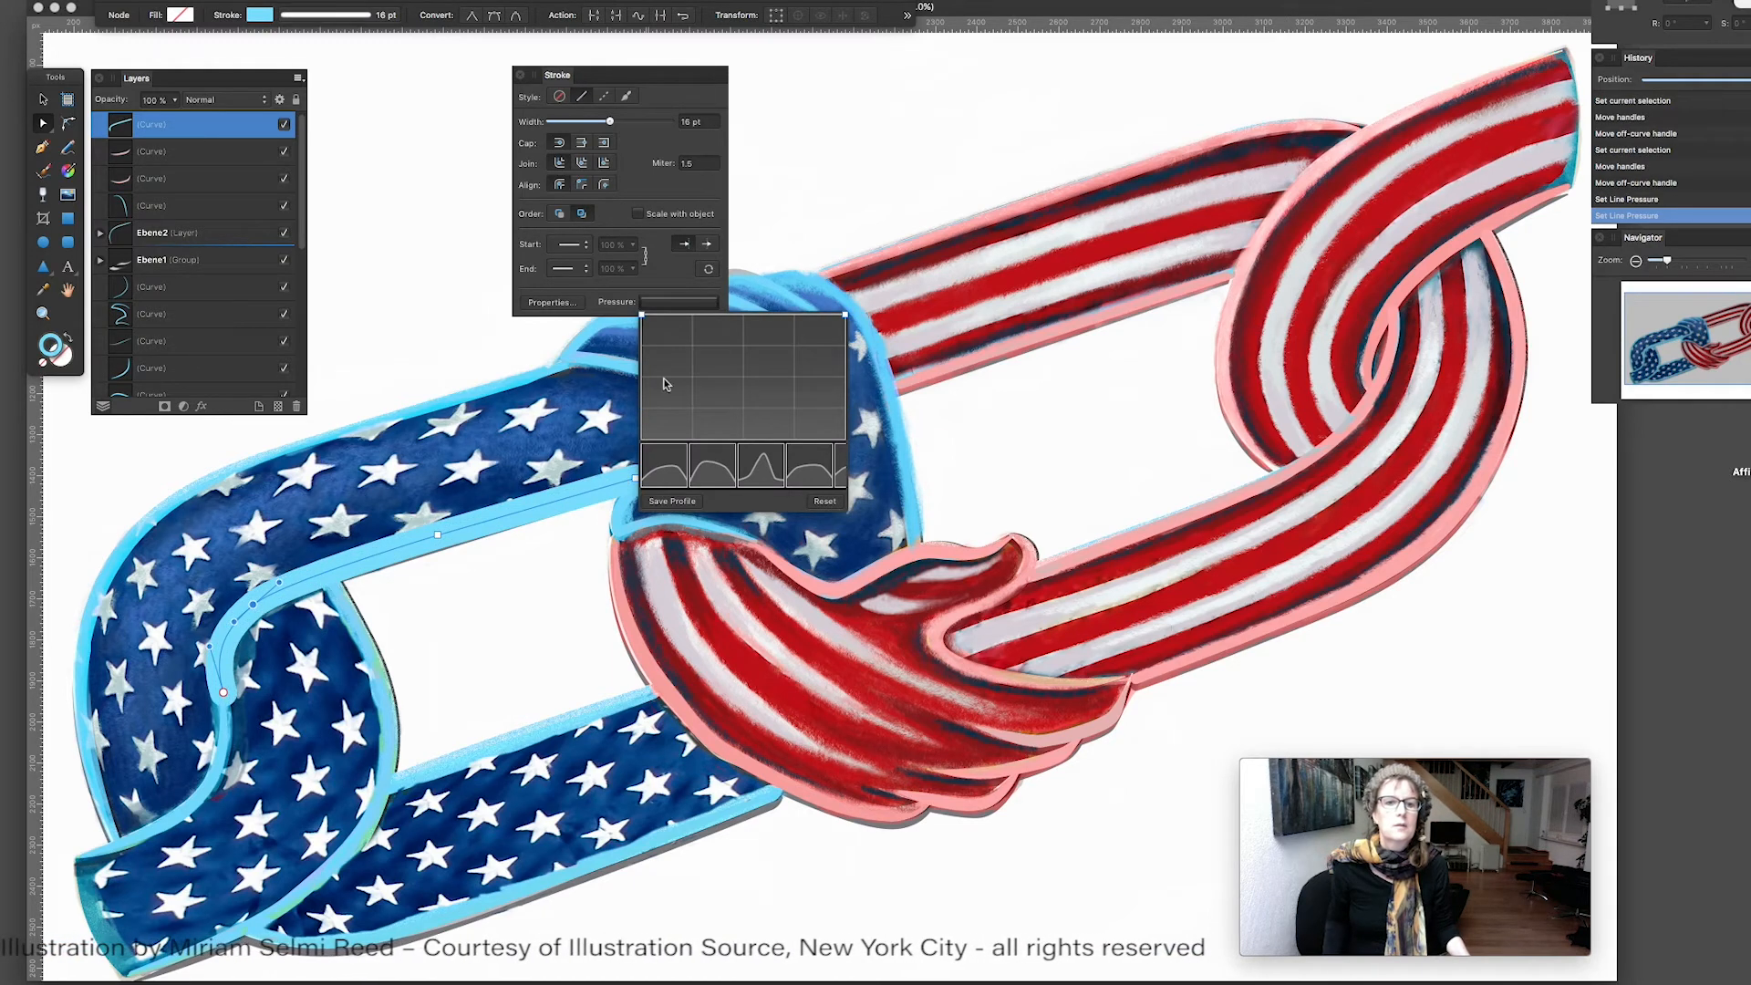
Shape the curve's pressure graph with tapered ends and a broad, nearly level middle, and save it as a profile
drag(645, 319, 693, 348)
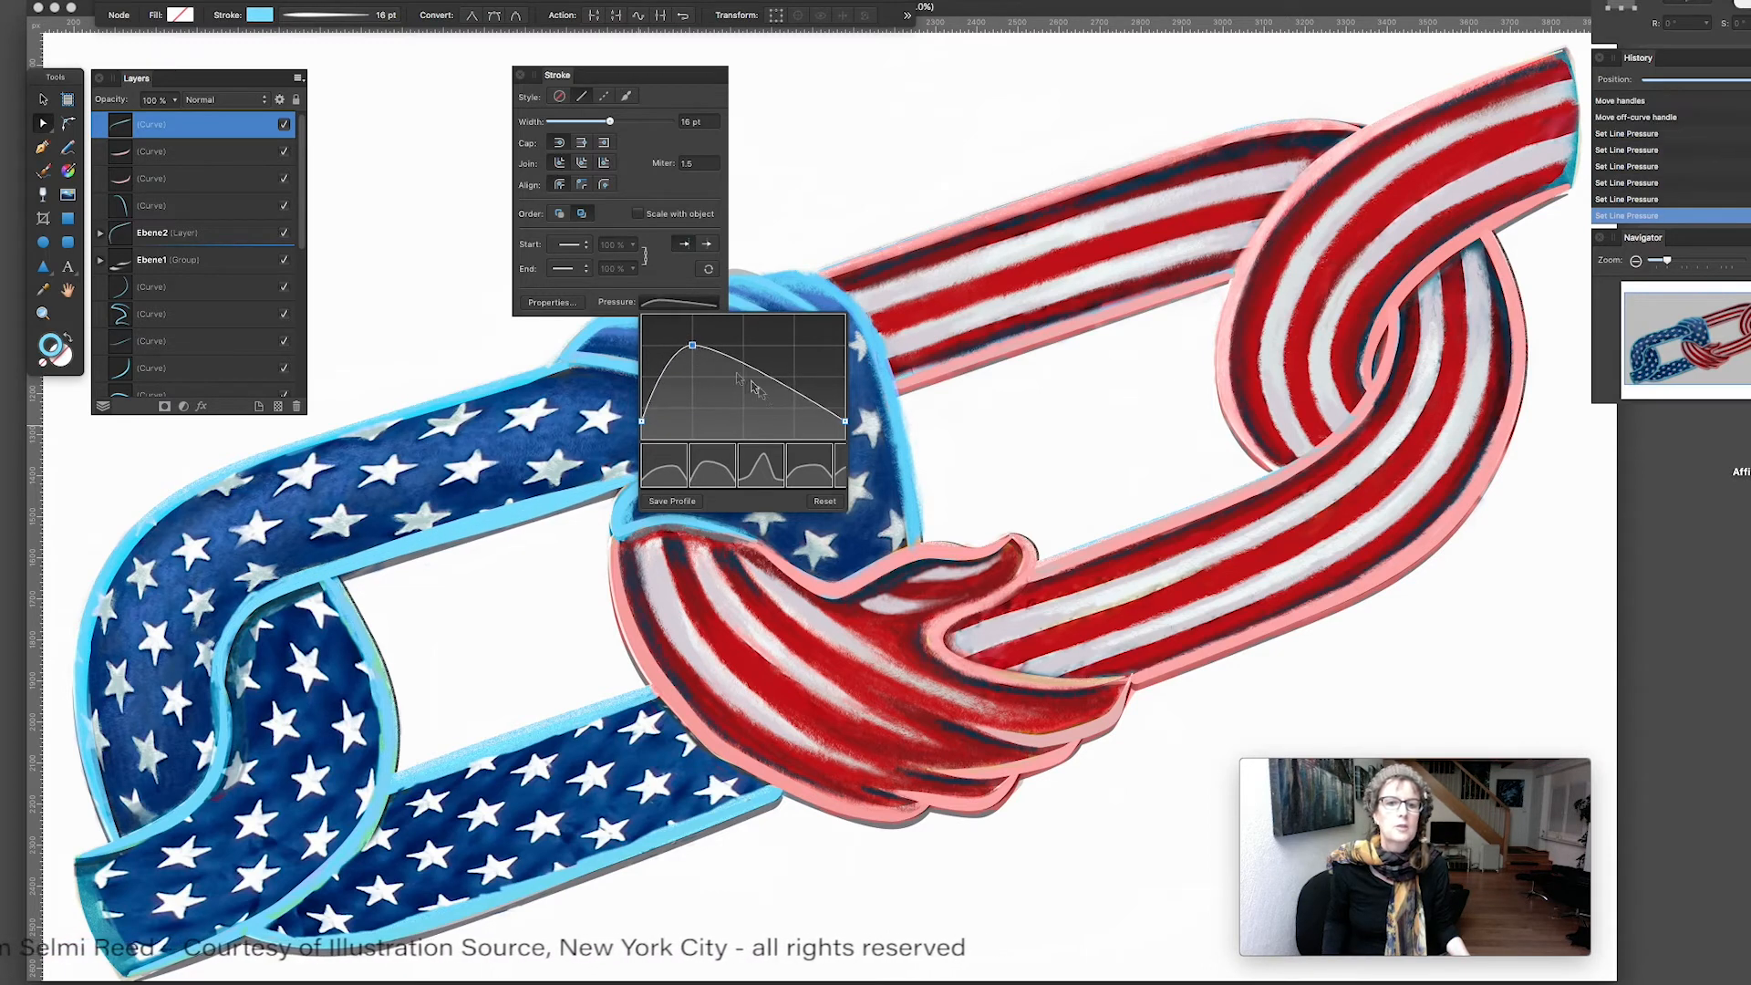
drag(807, 402, 811, 361)
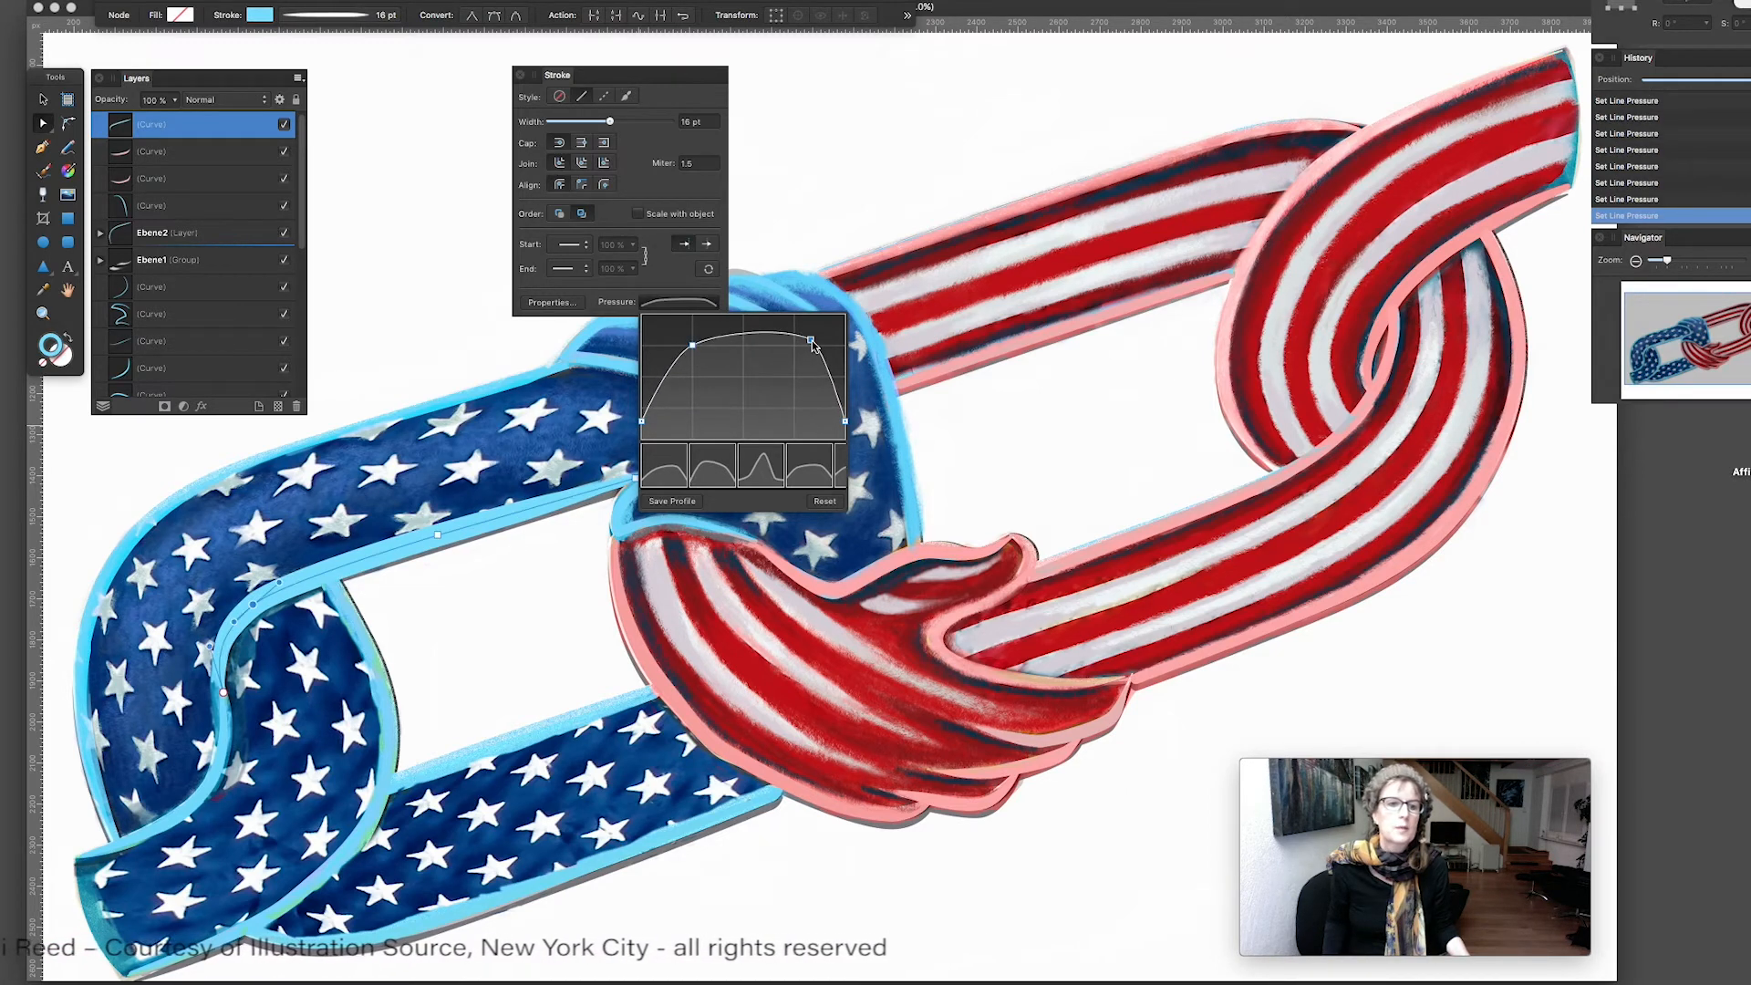
drag(691, 347, 692, 357)
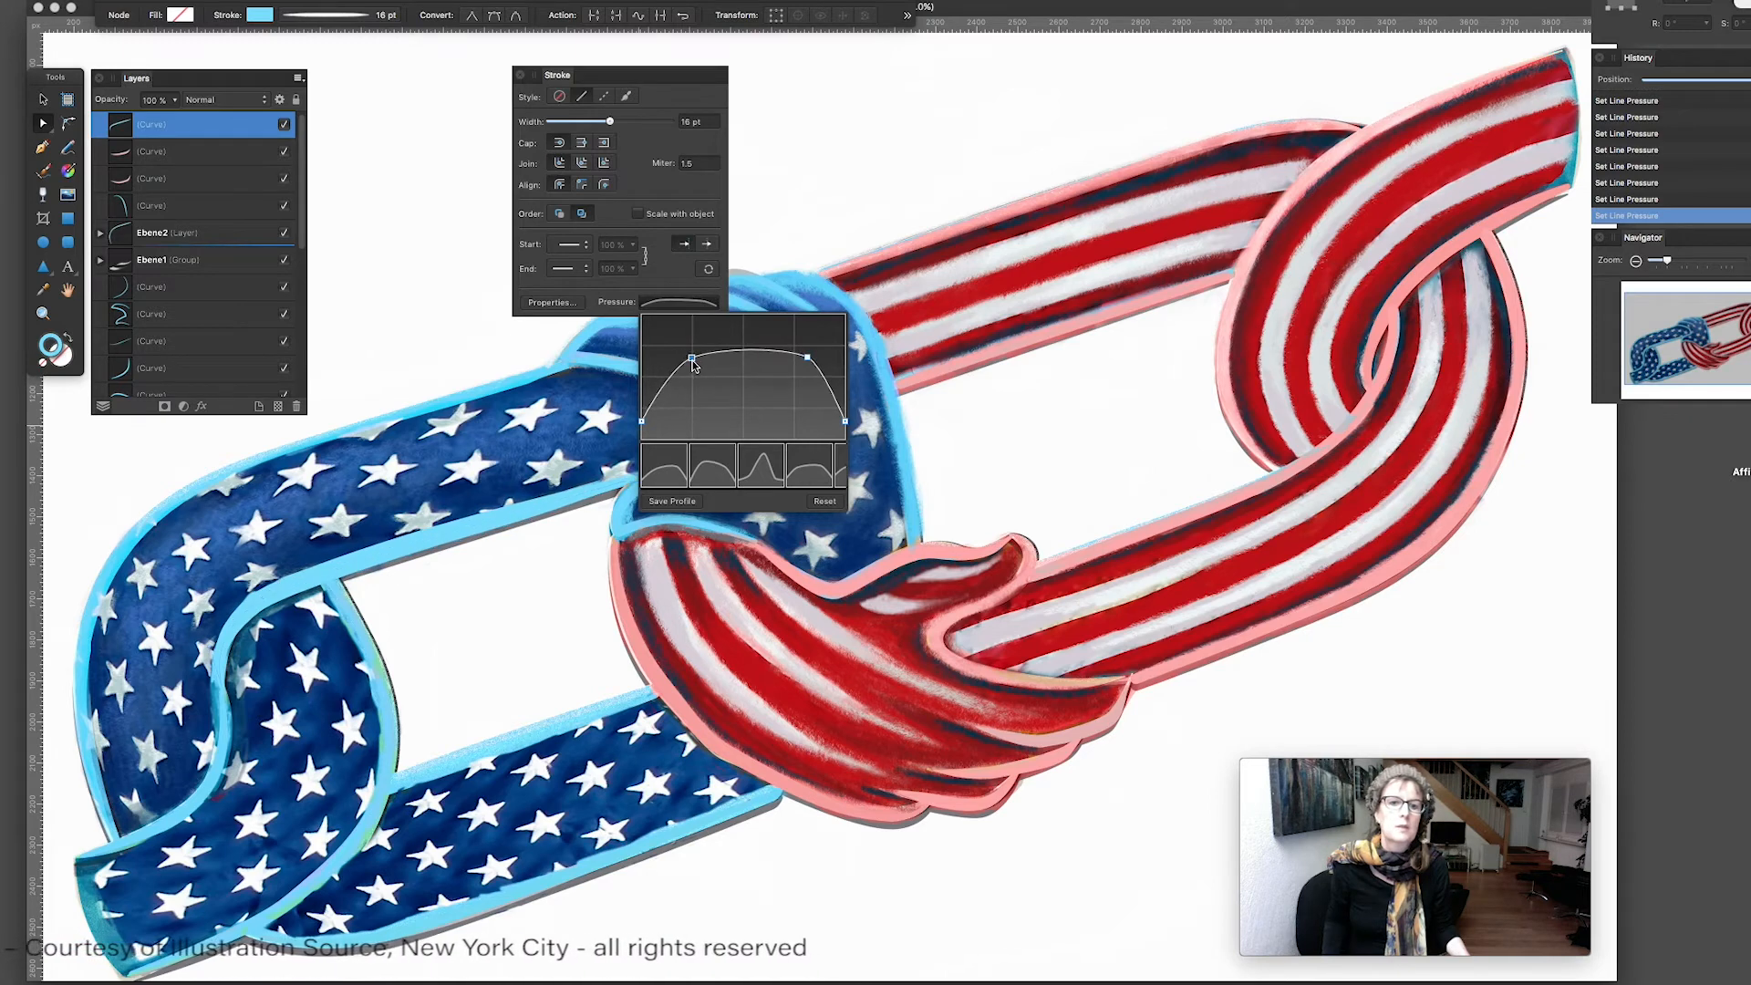
drag(807, 357, 807, 368)
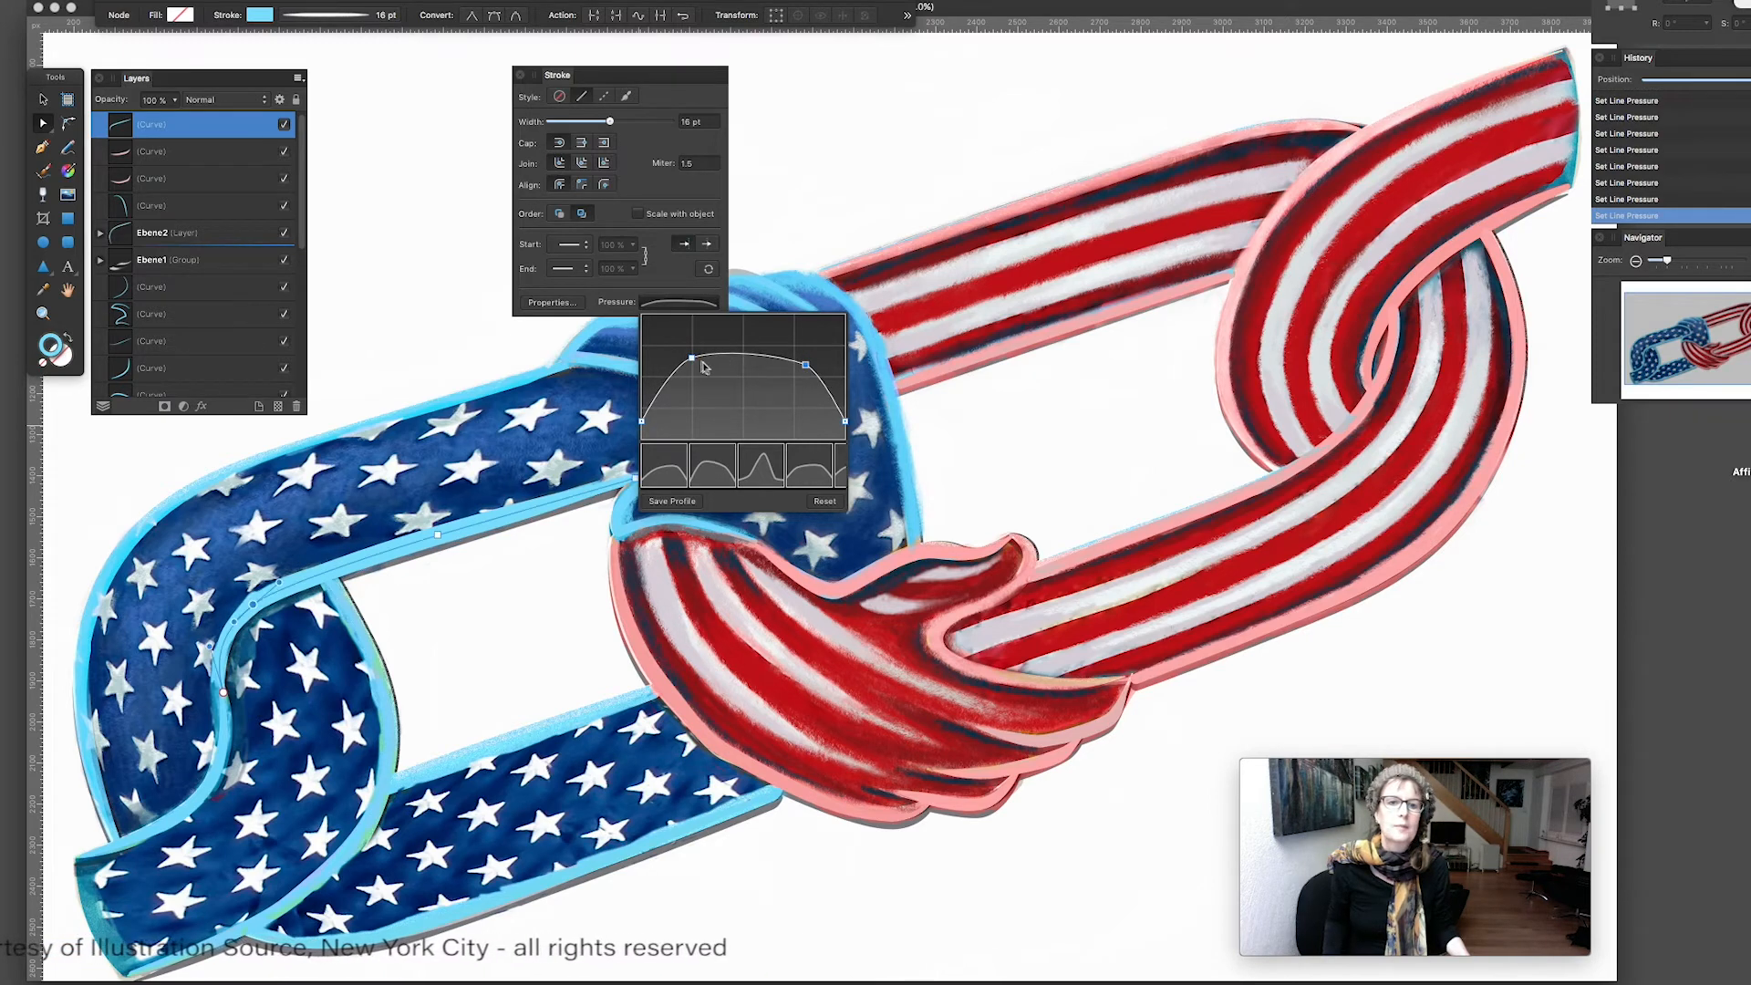
drag(693, 361, 690, 368)
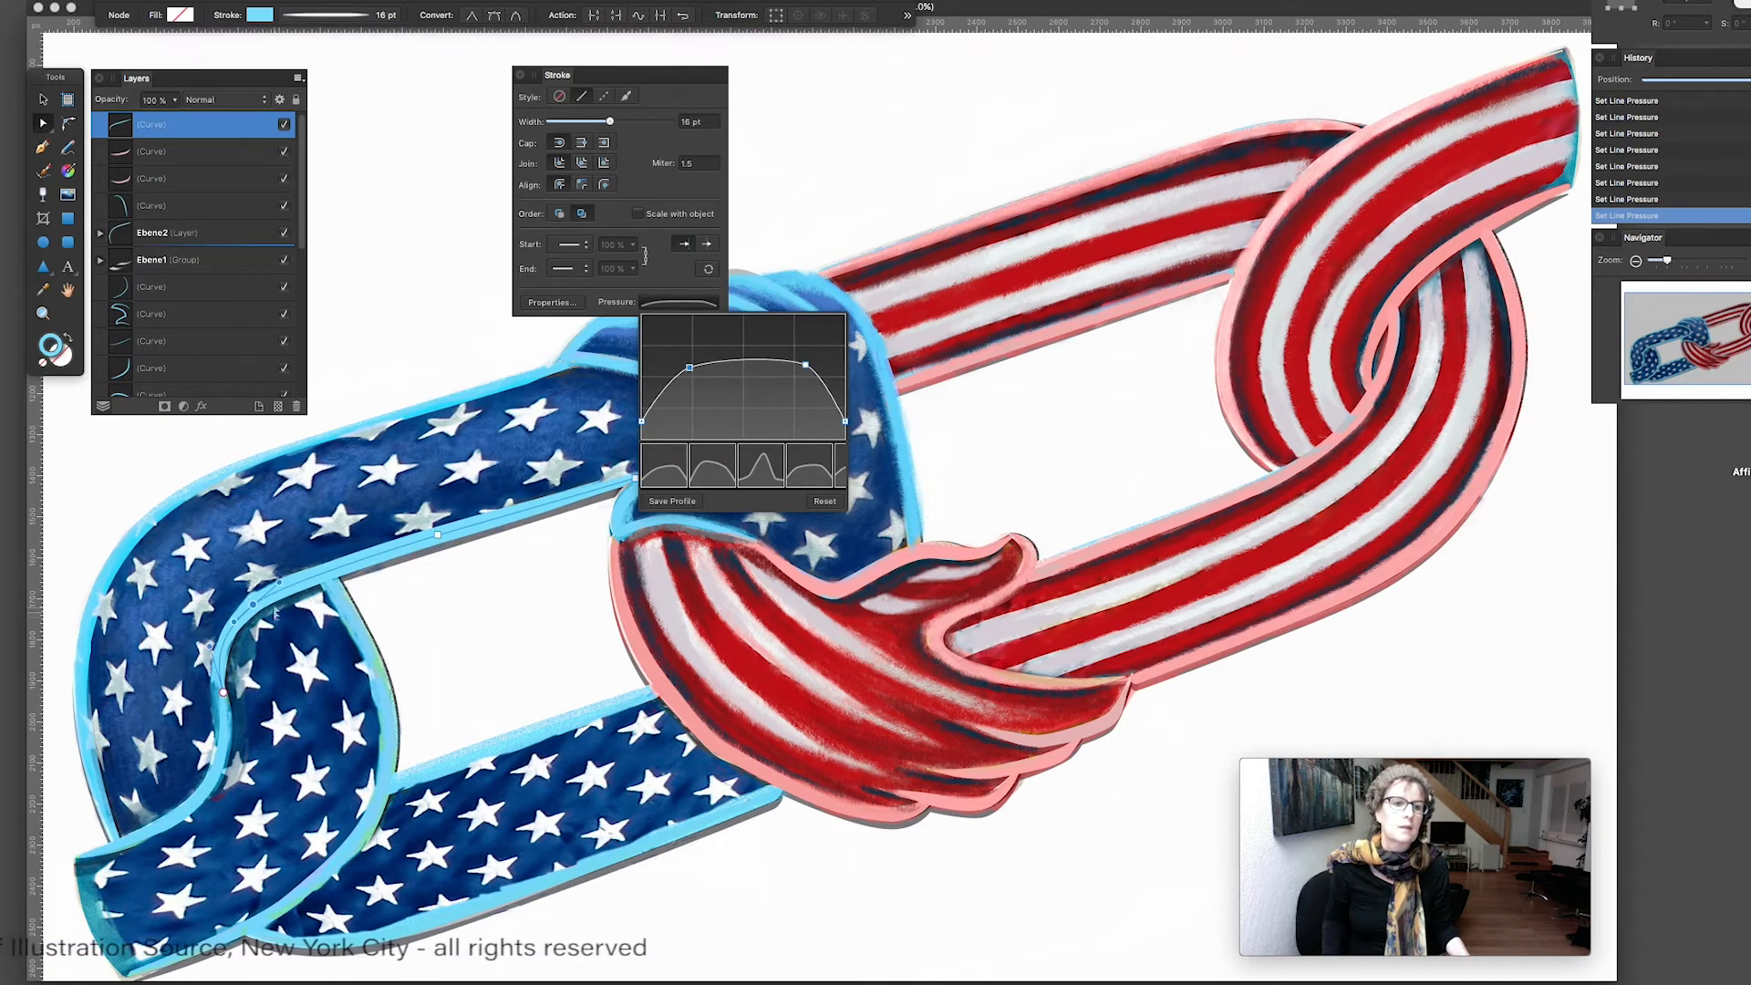
click(670, 501)
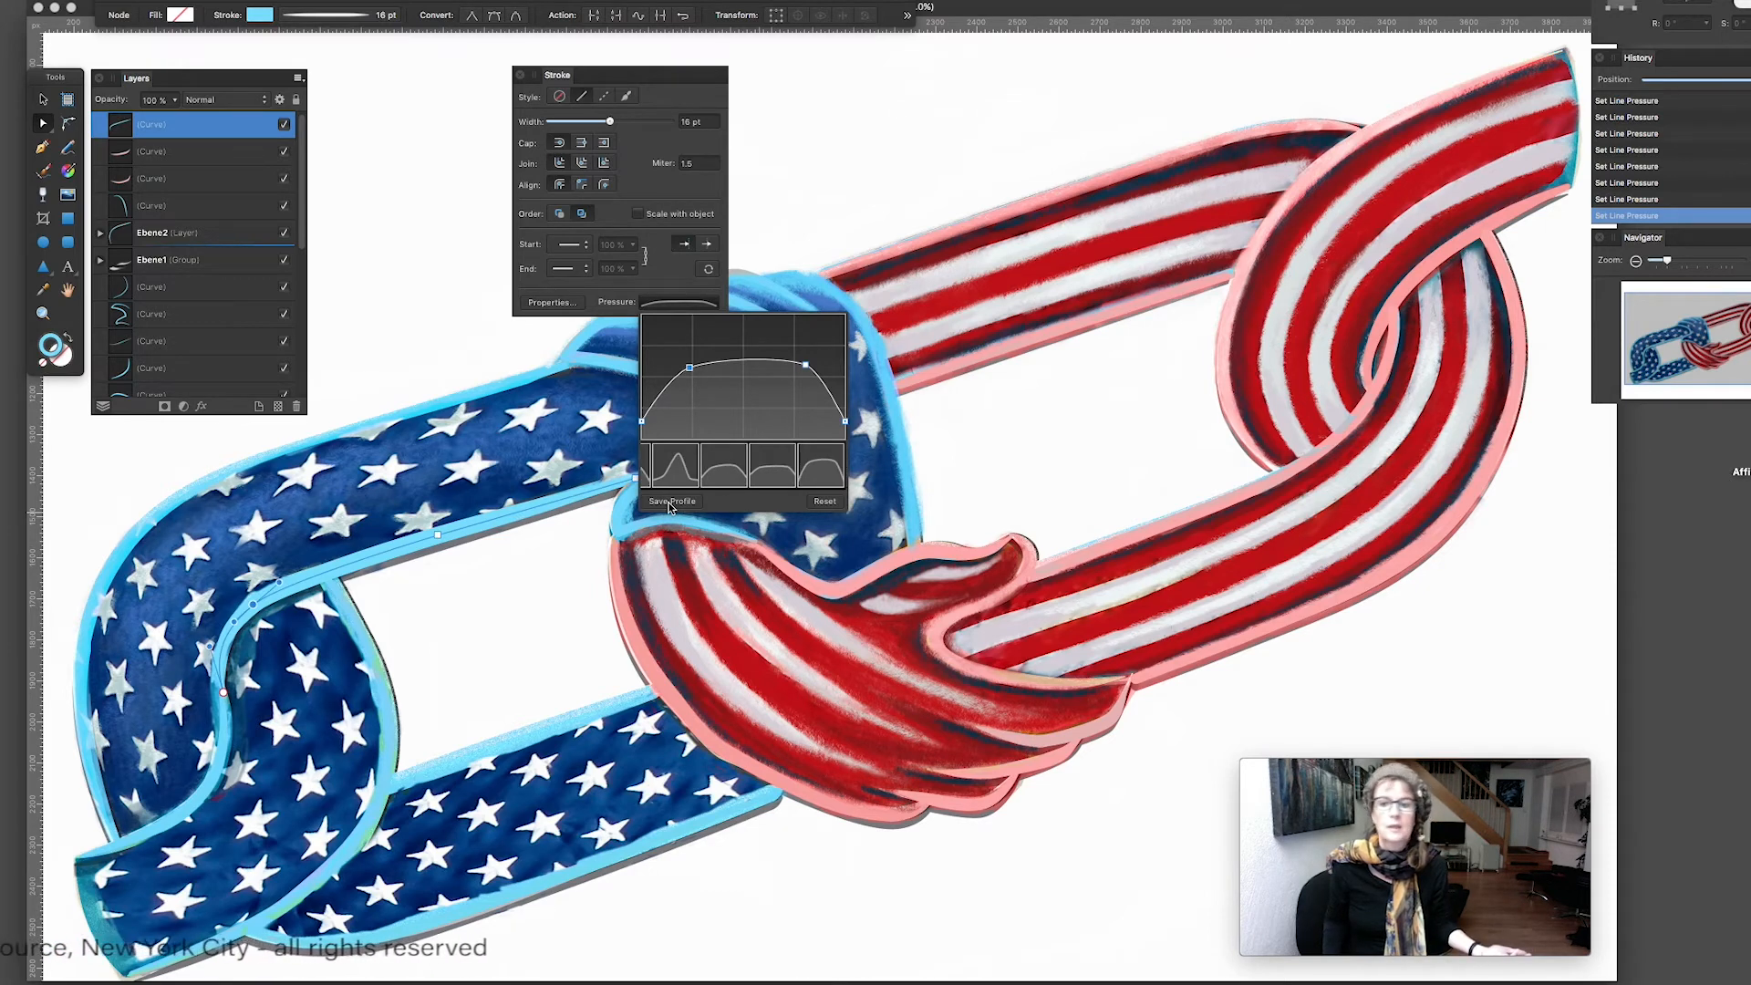
Sample the pink outline colour and draw a Pen curve from the red link's small inner gap along the upper strand's lower edge to its end
key(Delete)
key(i)
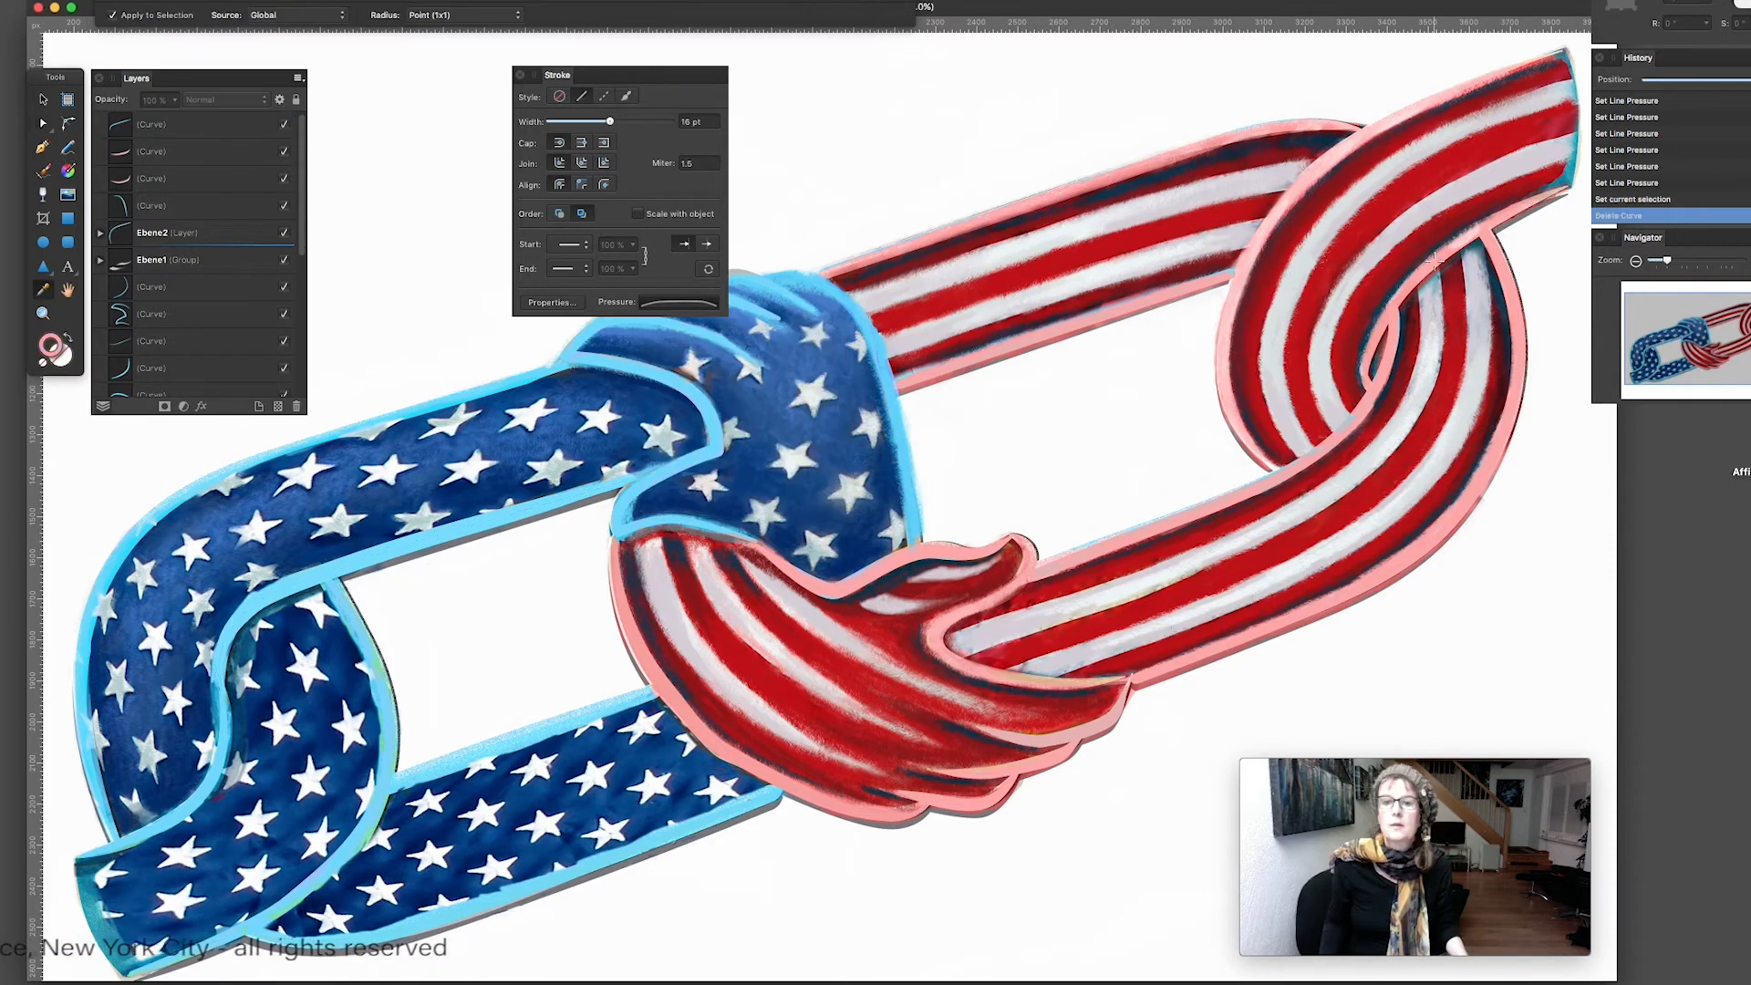
click(42, 149)
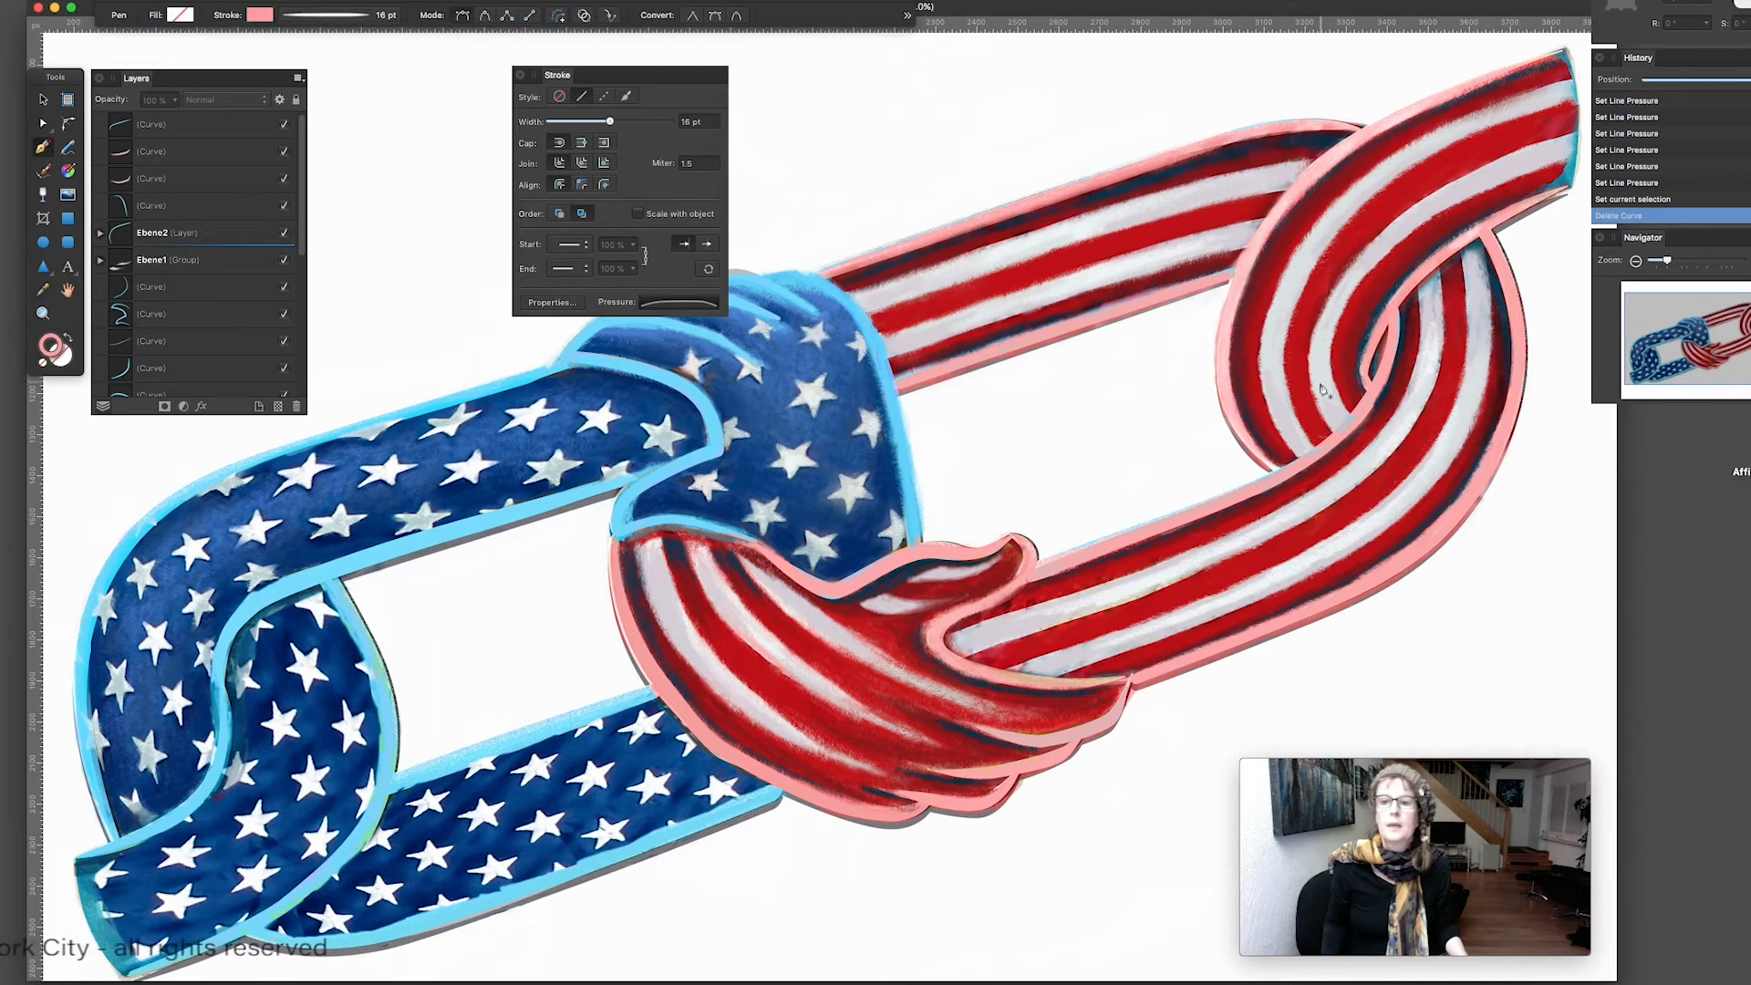
click(1367, 384)
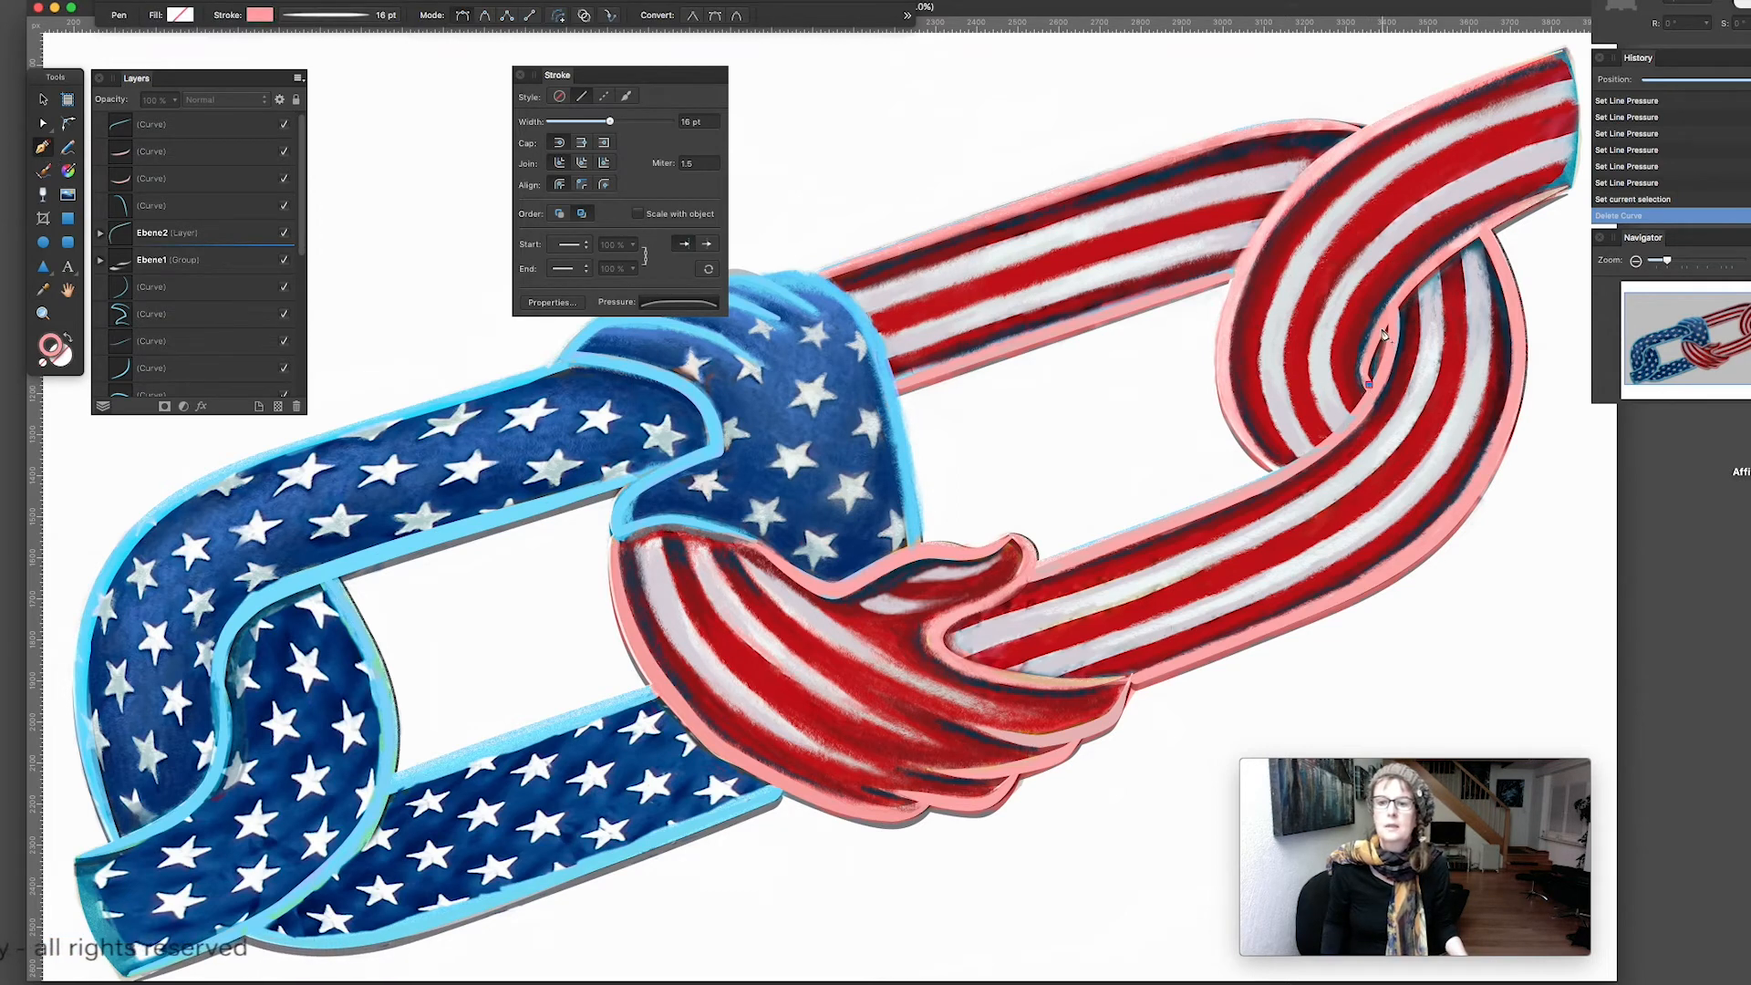
drag(1389, 309, 1503, 217)
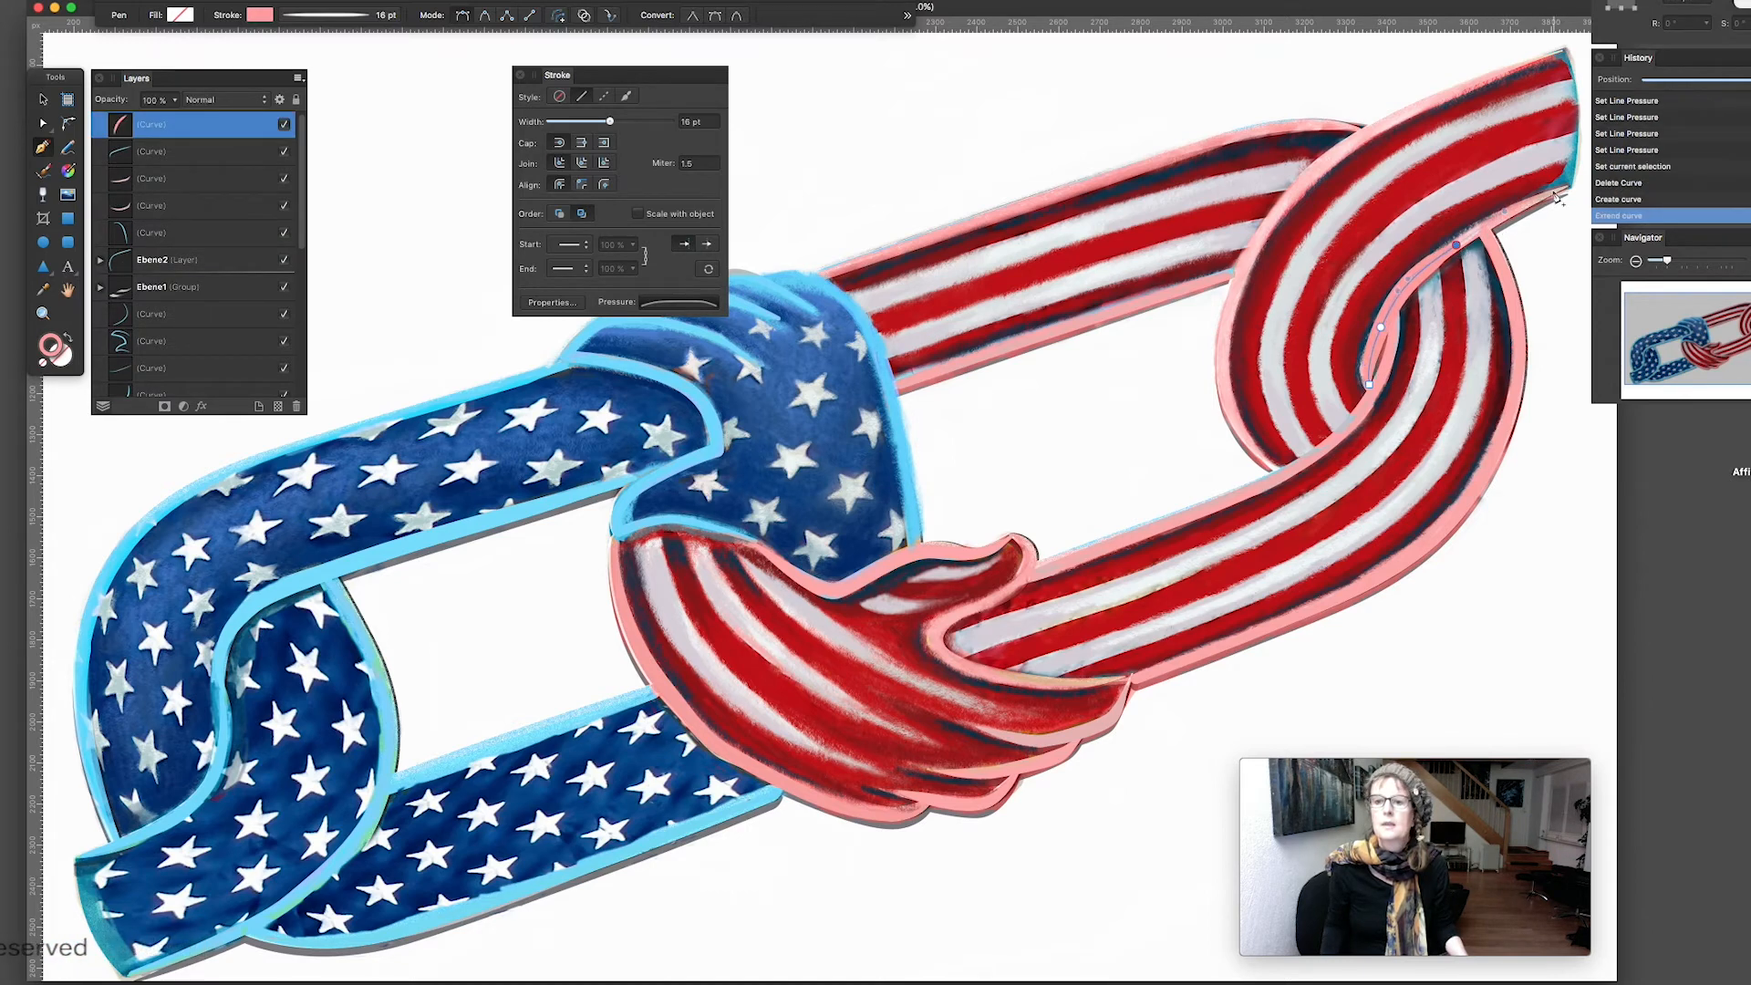
click(1569, 190)
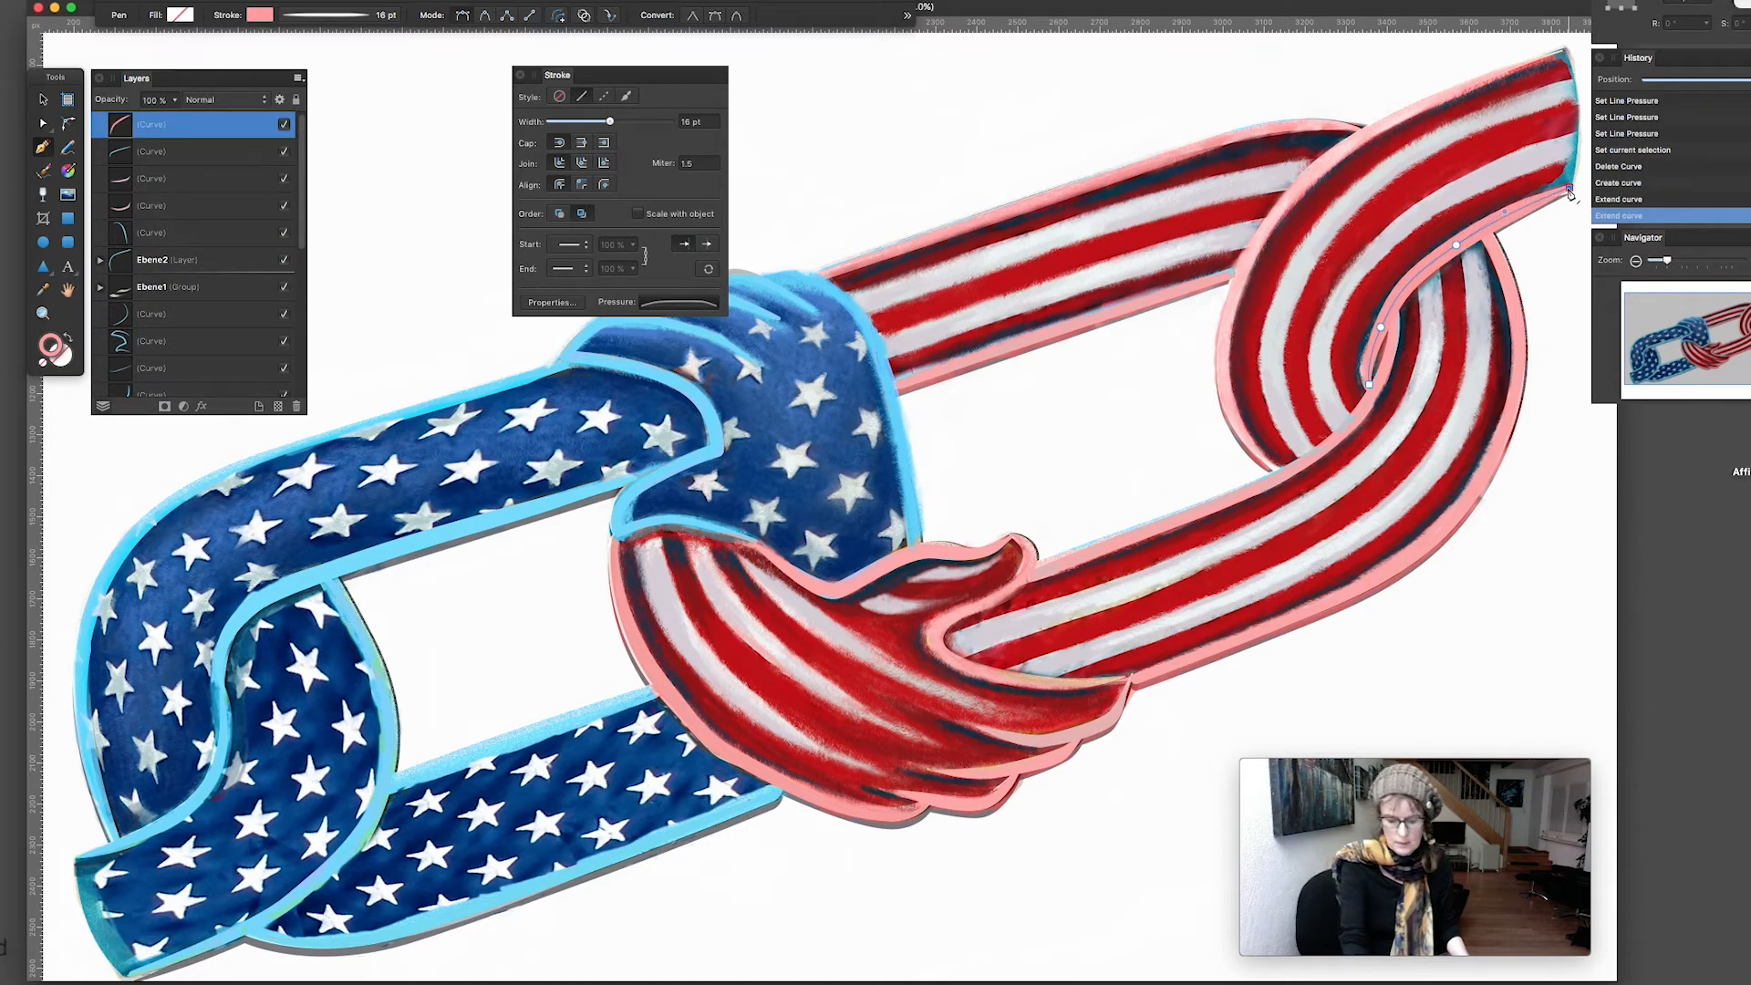
key(Escape)
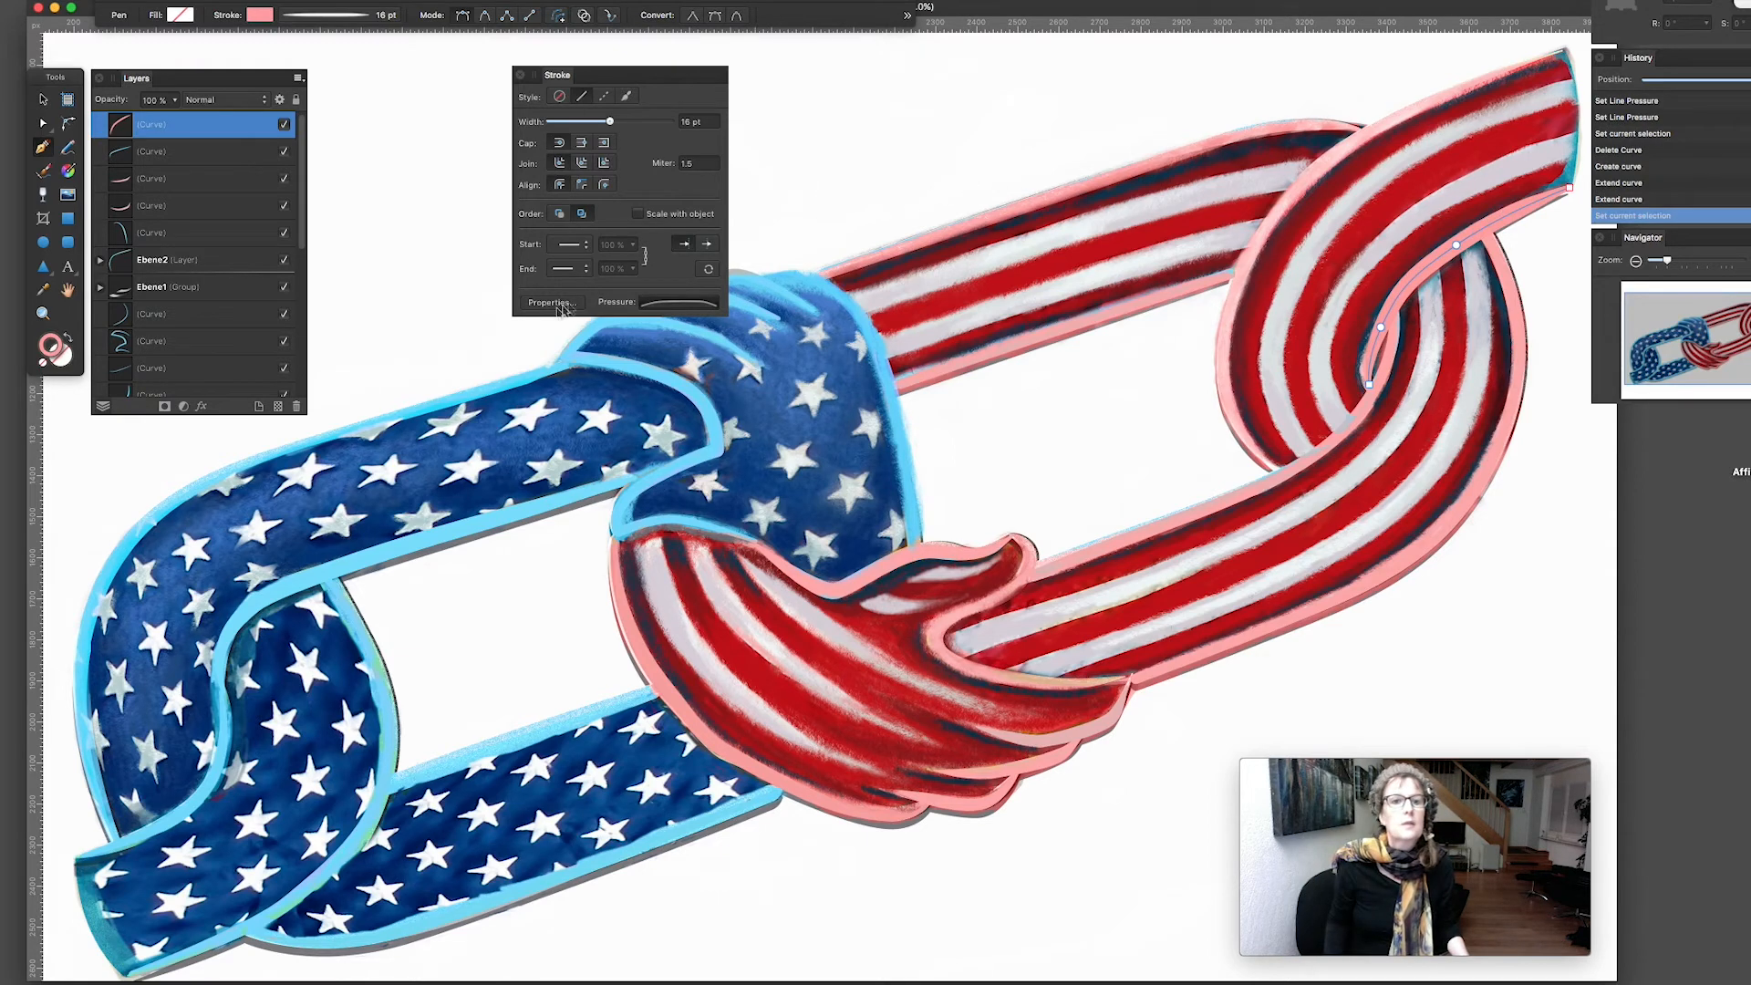
Lower both inner points of the new pink curve's pressure graph to a nearly equal level for a thinner middle with tapered ends
click(664, 304)
drag(698, 377, 689, 393)
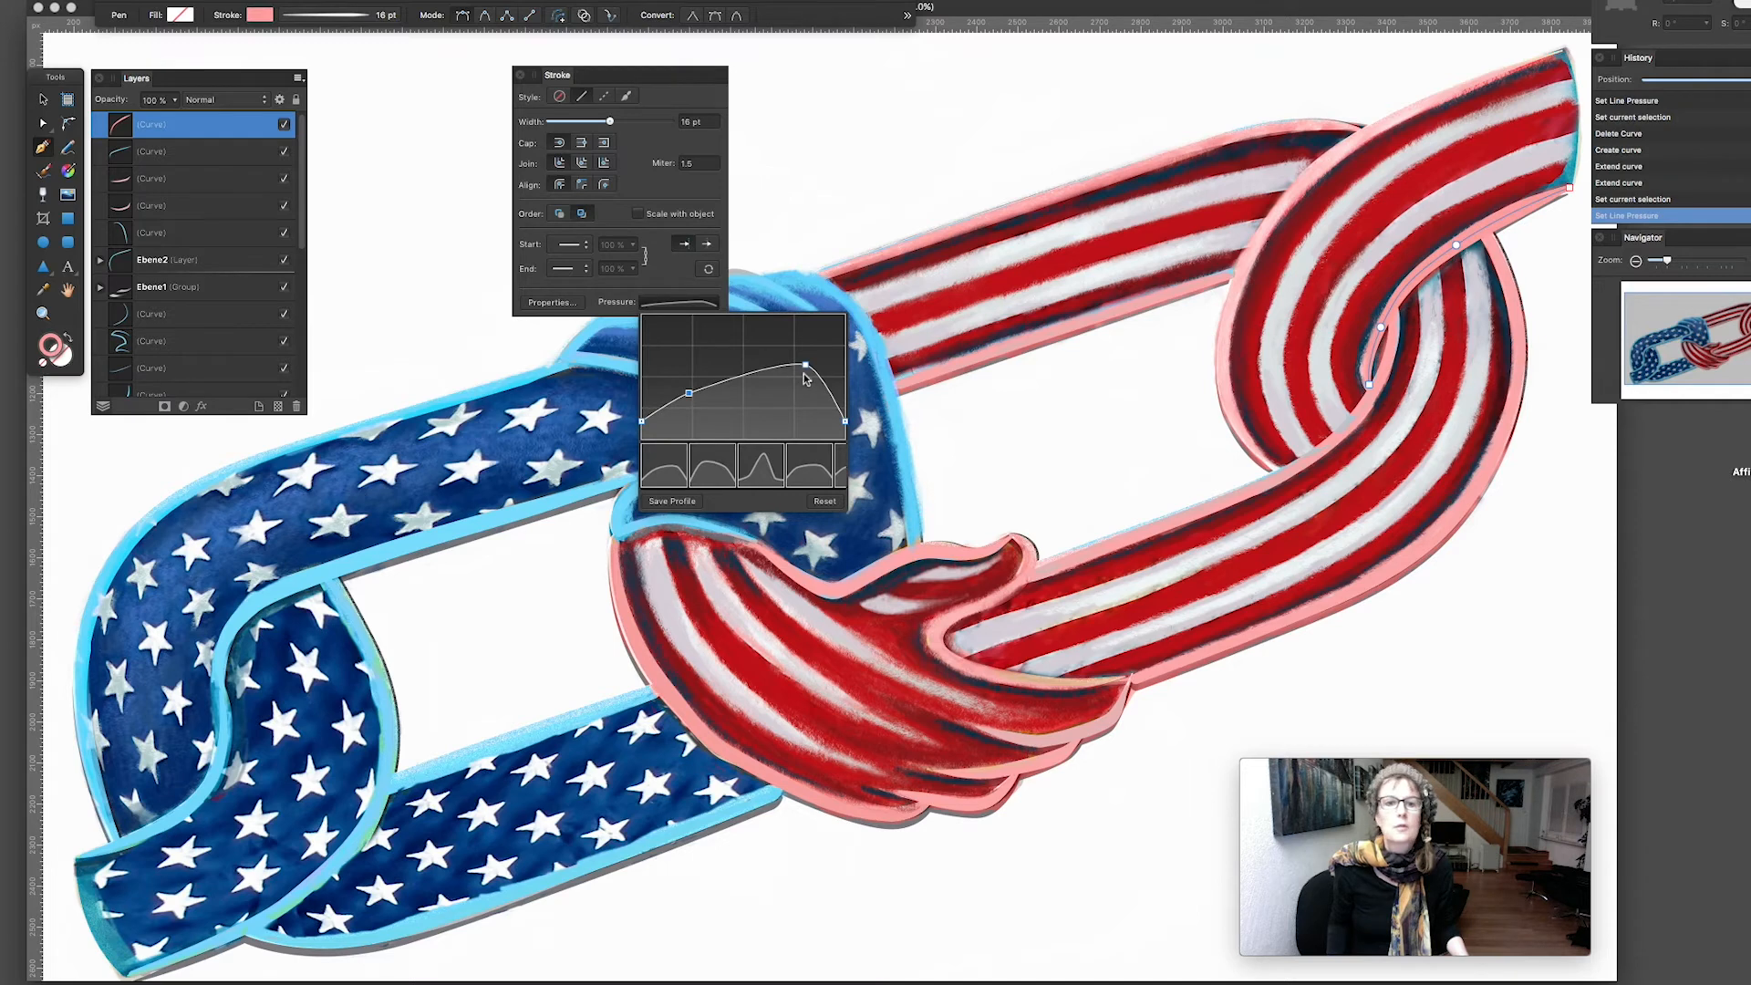
drag(805, 368, 802, 389)
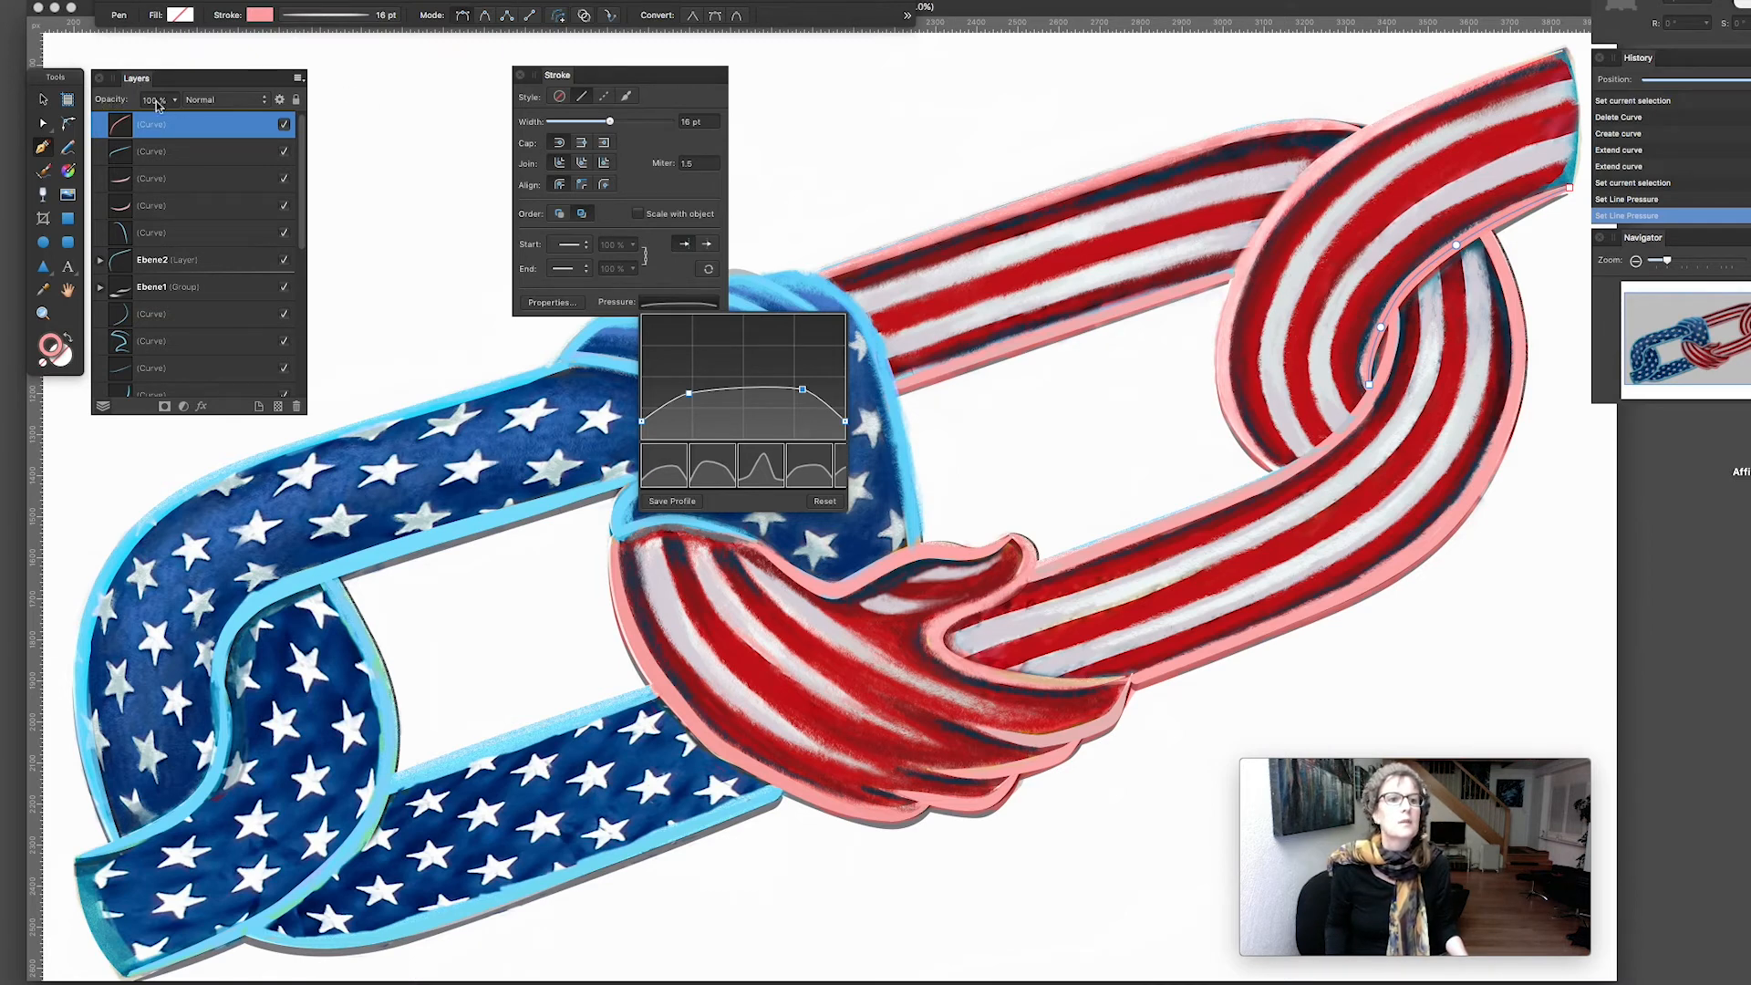
Try the Darken and Multiply blend modes on the pink curve and settle on Hard Light
click(262, 104)
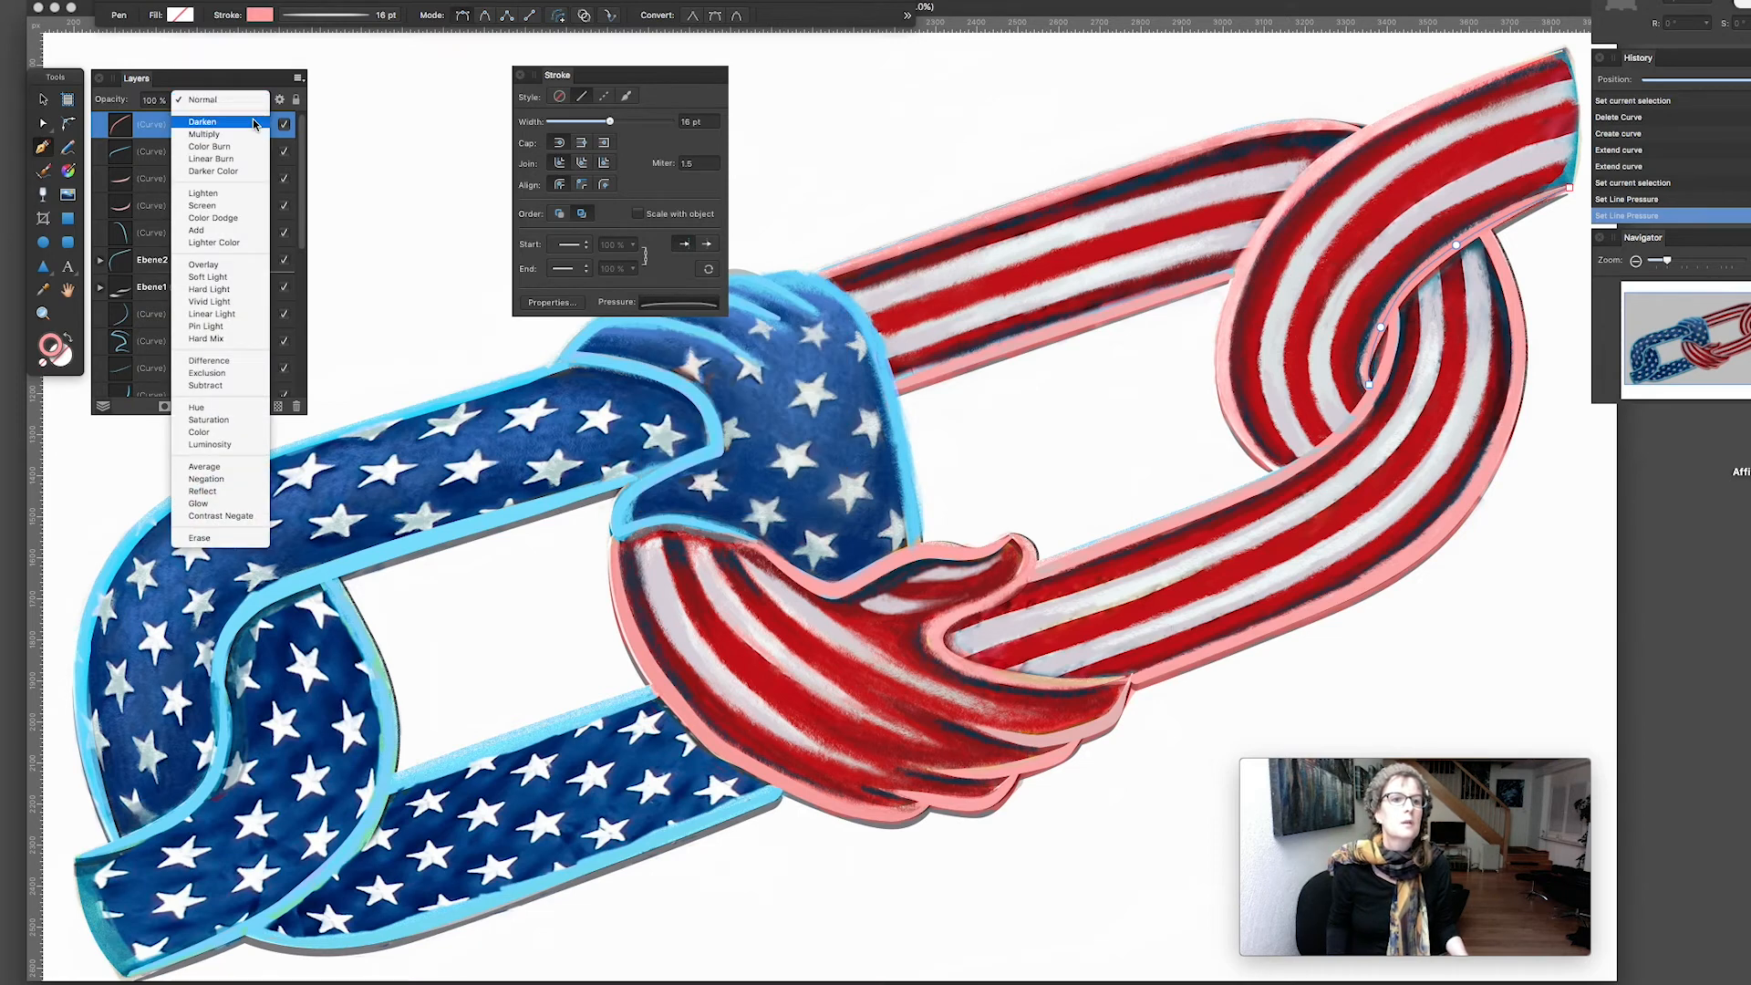
click(254, 122)
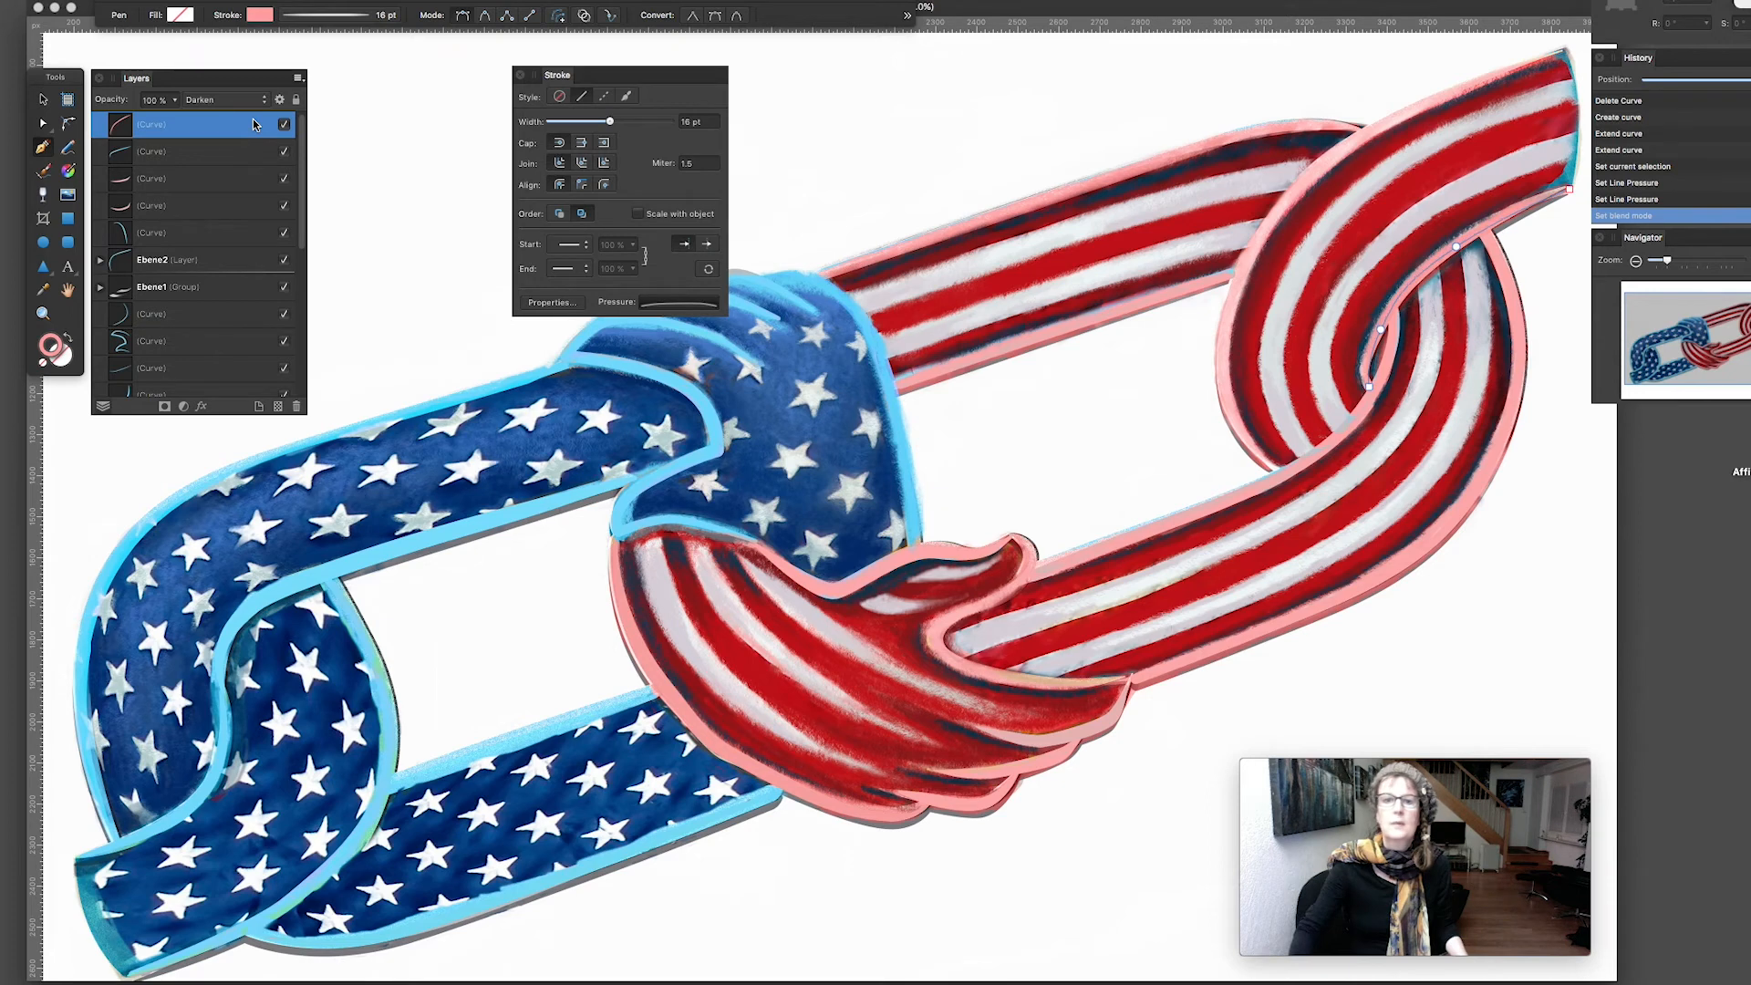
click(222, 107)
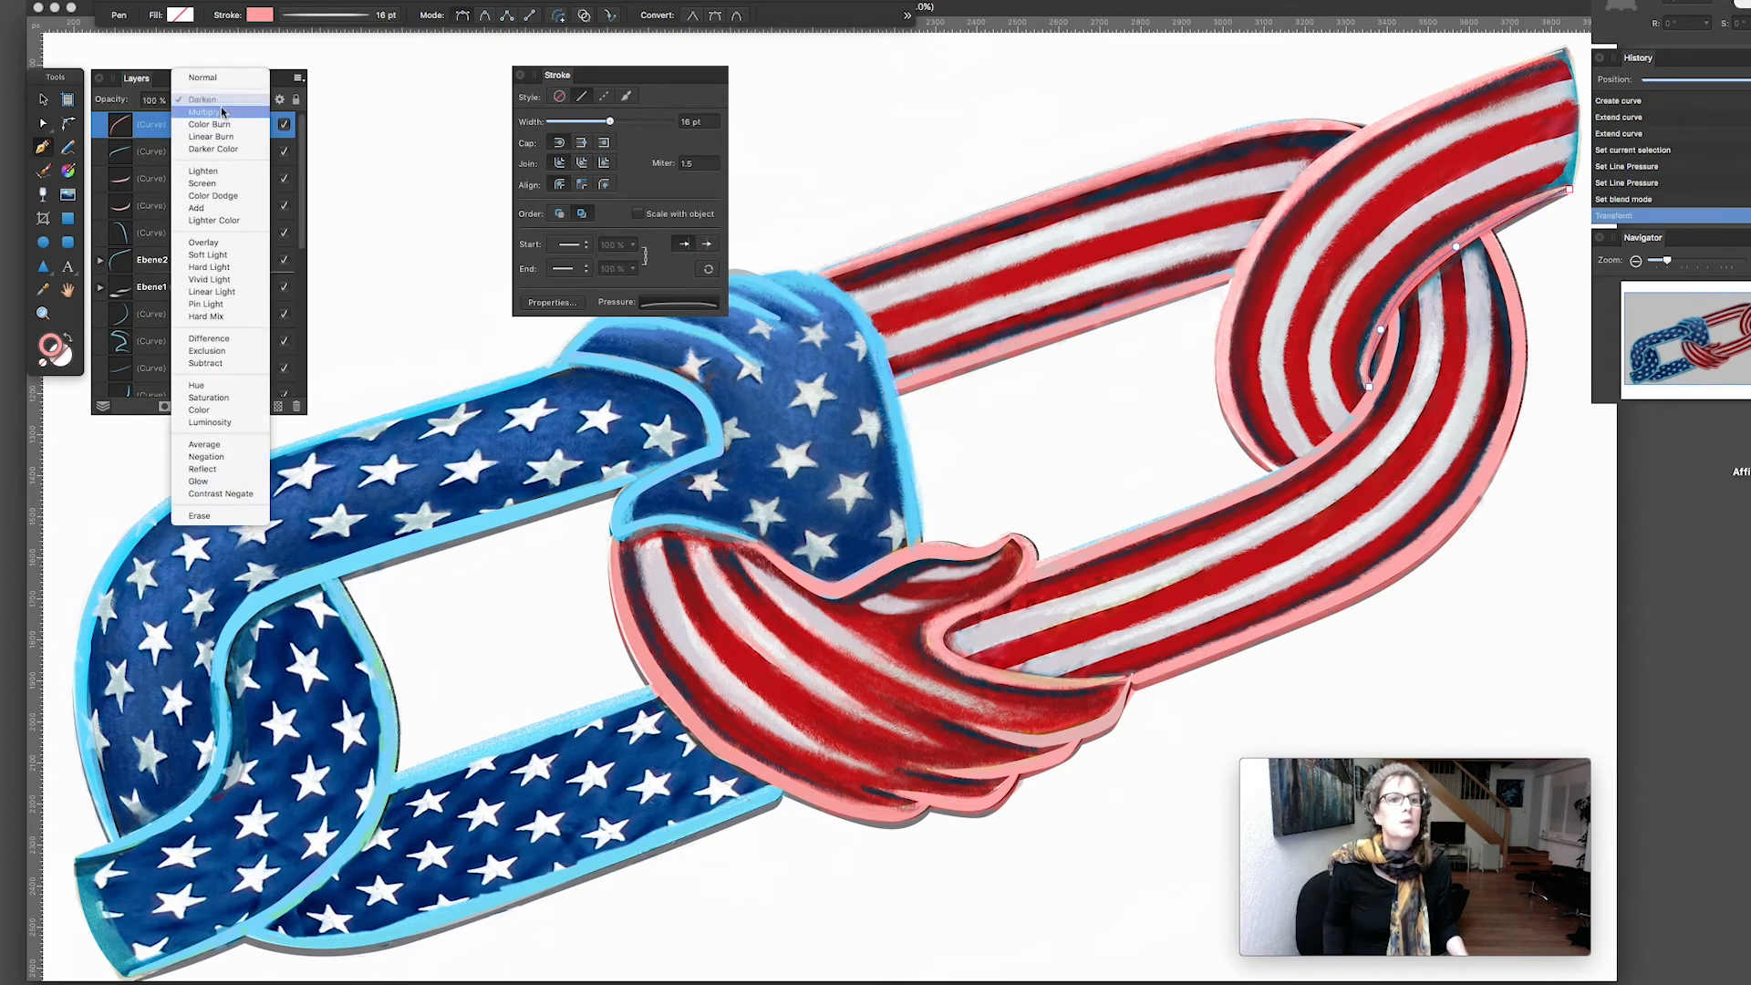
click(221, 116)
click(222, 107)
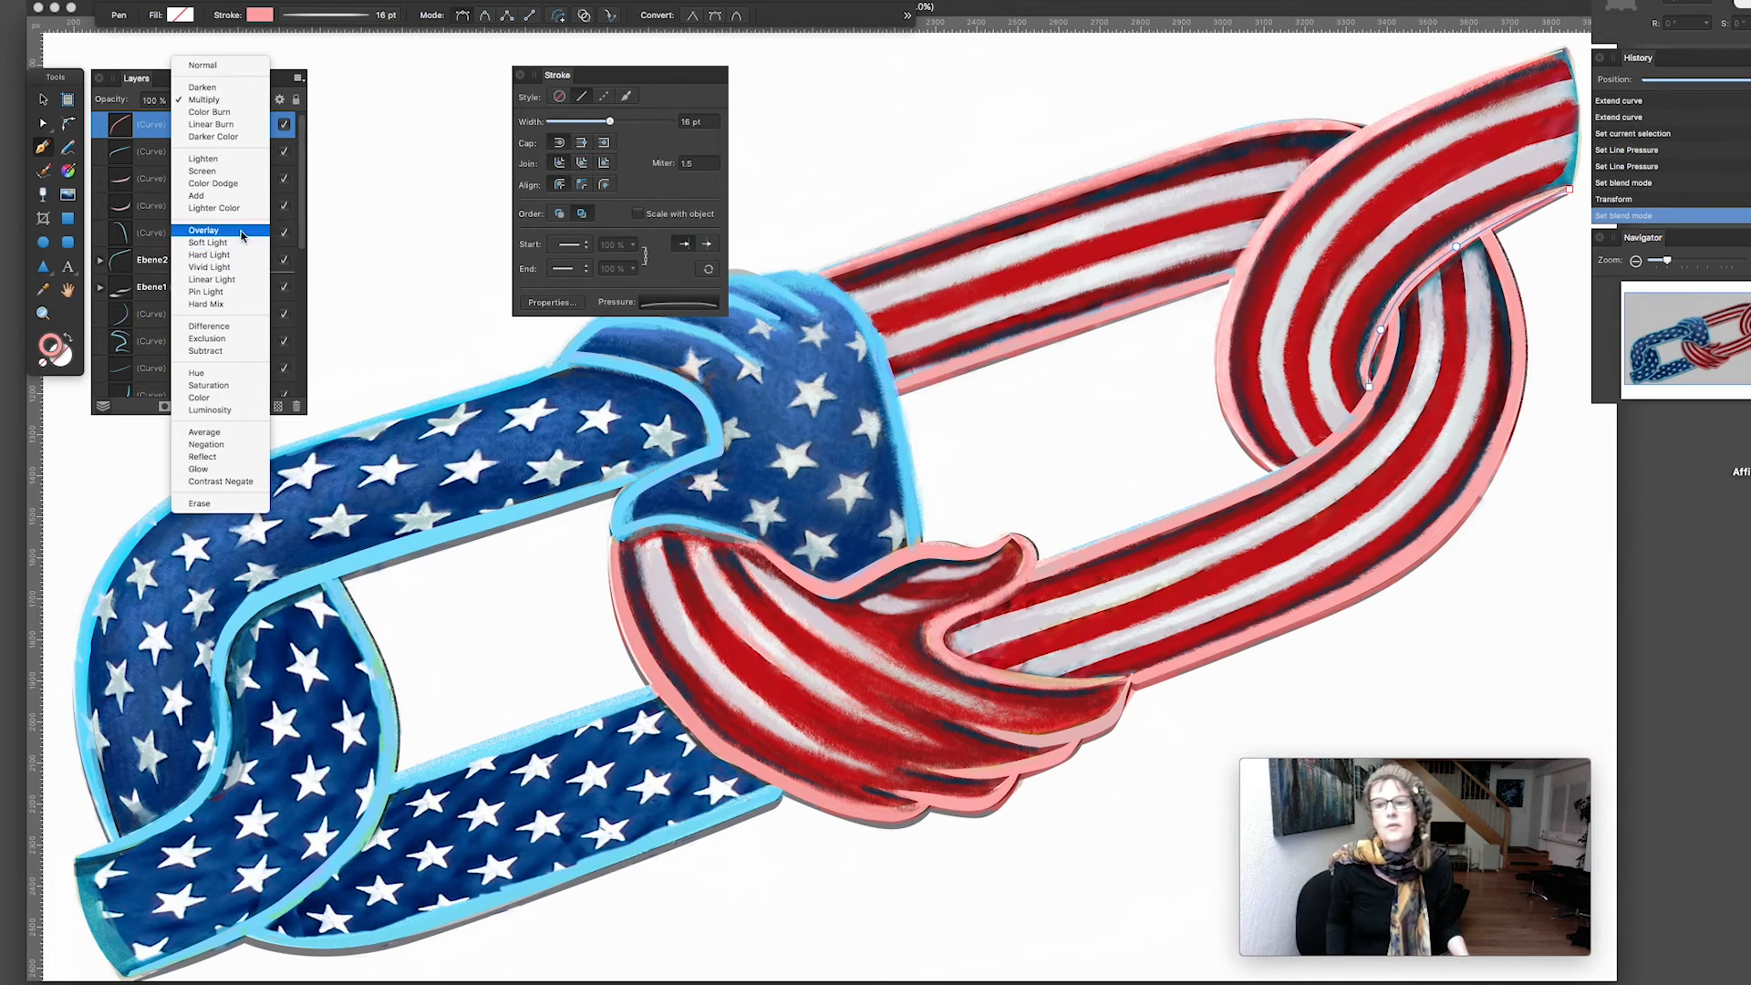
click(208, 255)
Select the light blue curve along the blue link's inner bend, set its blend mode to Pin Light and preview other blend modes
key(a)
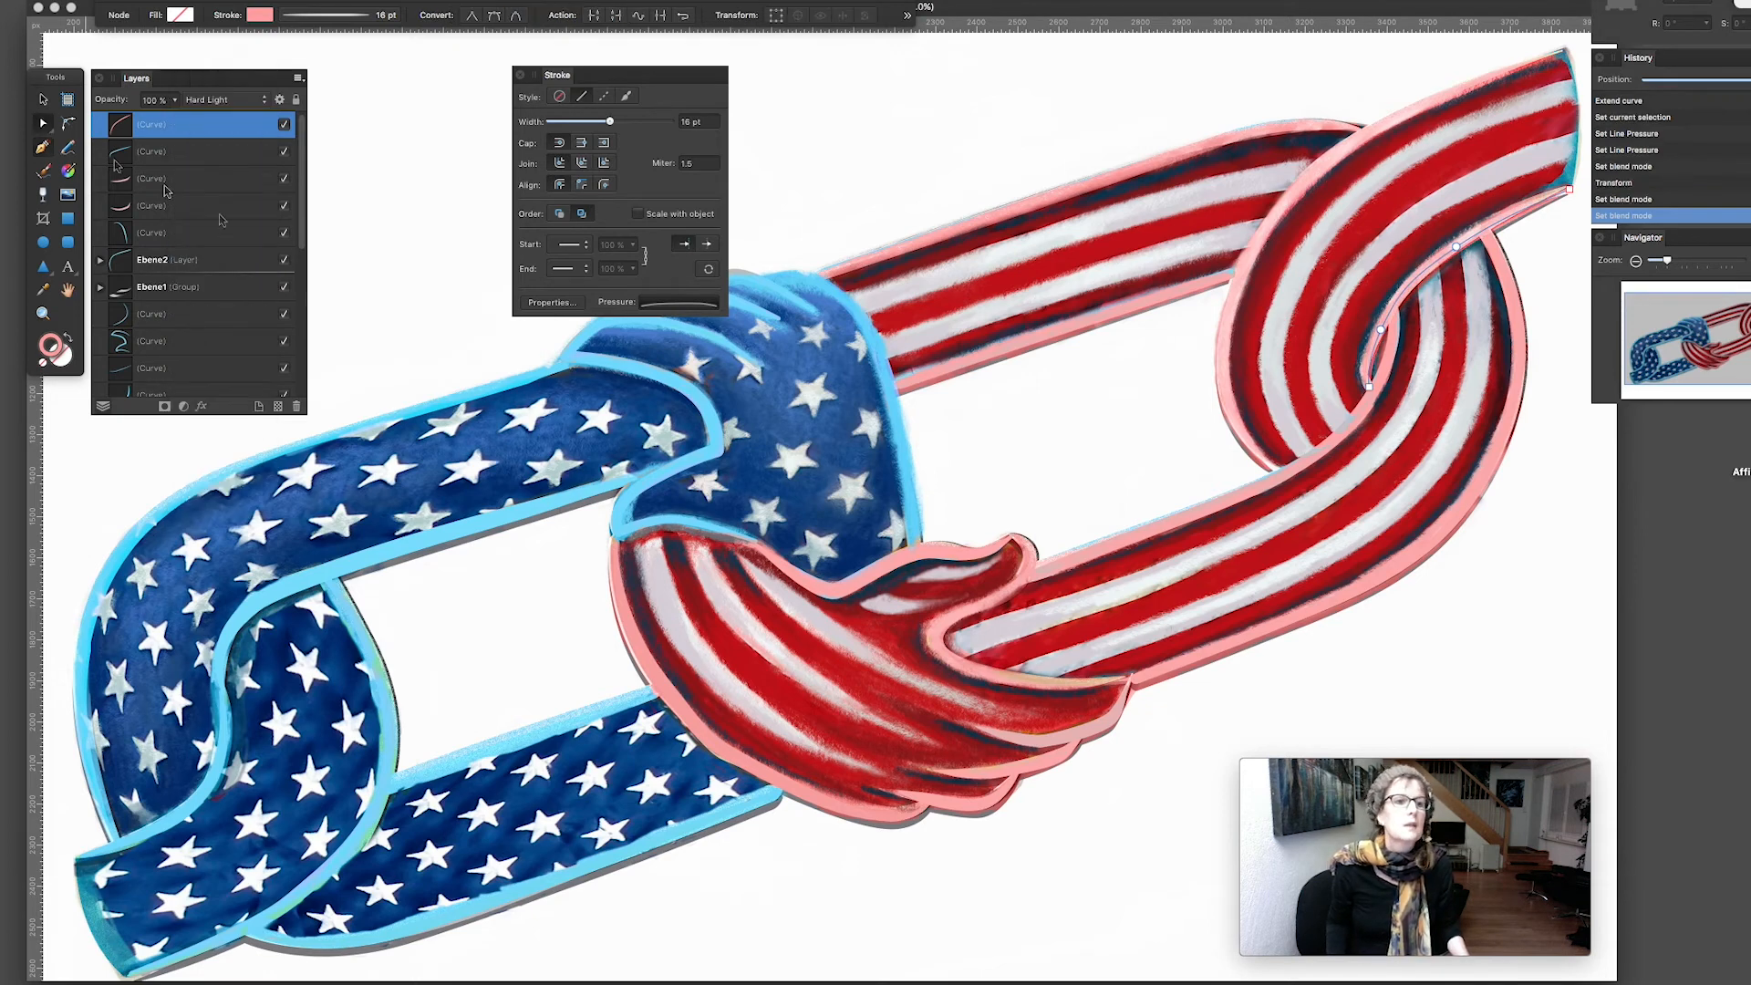
click(508, 522)
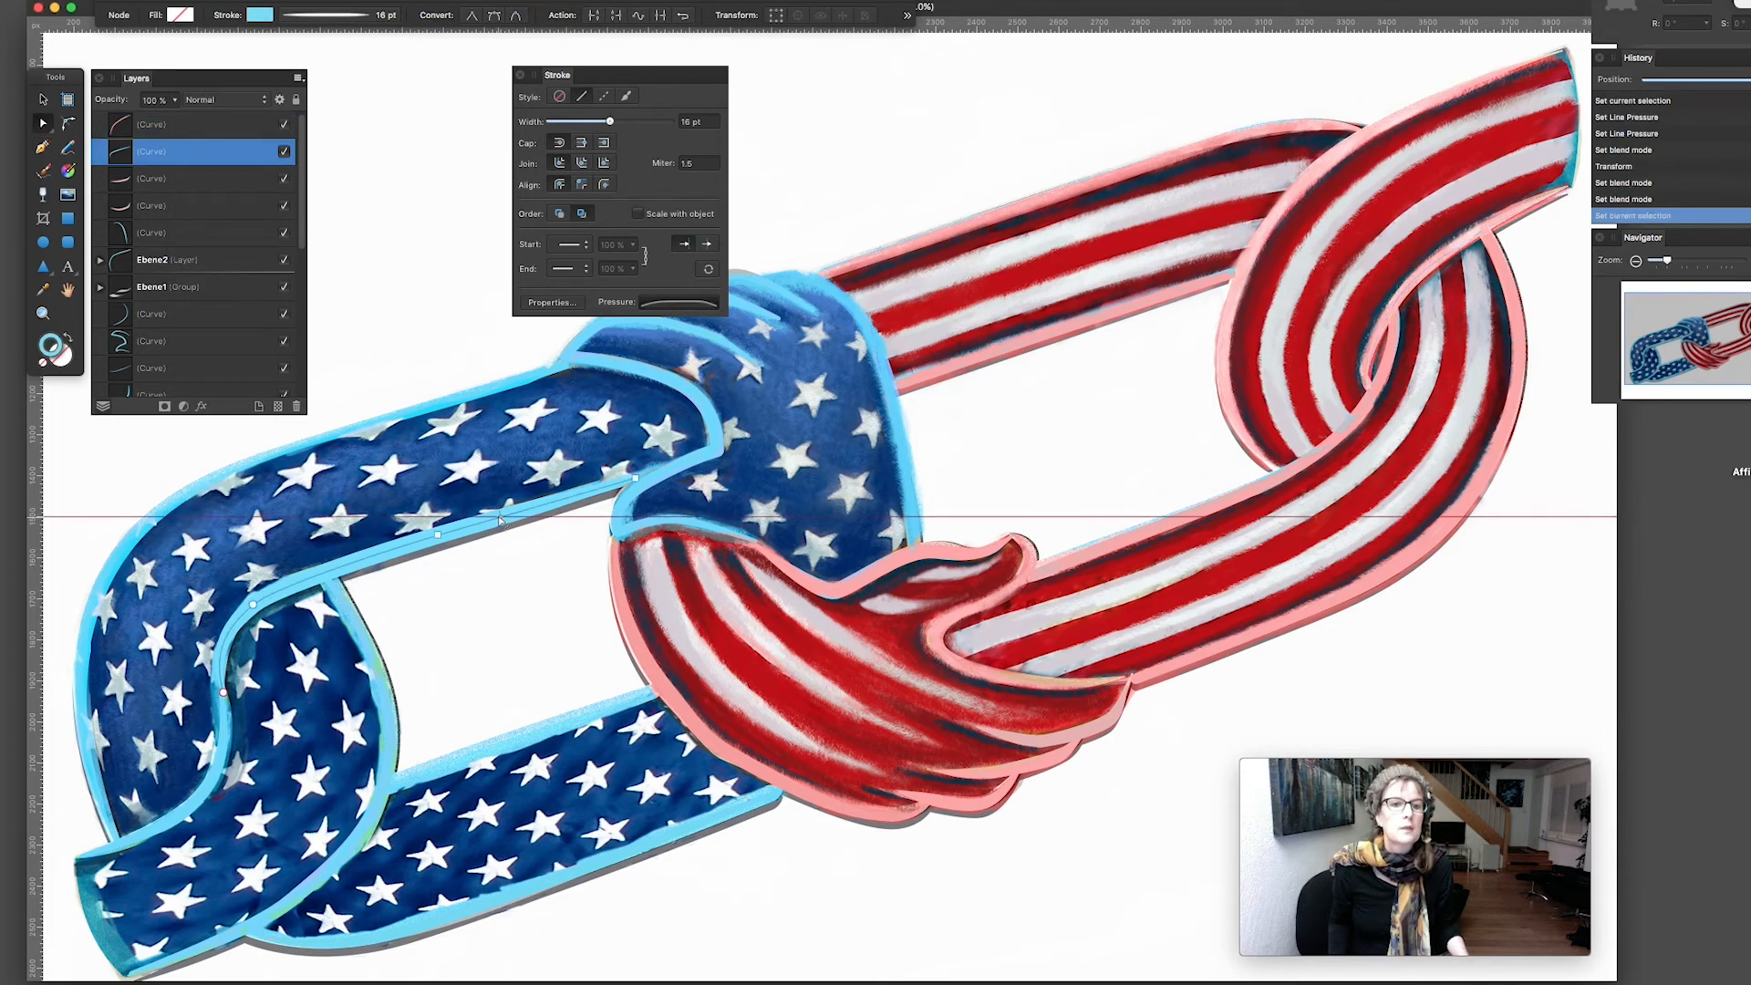
click(223, 101)
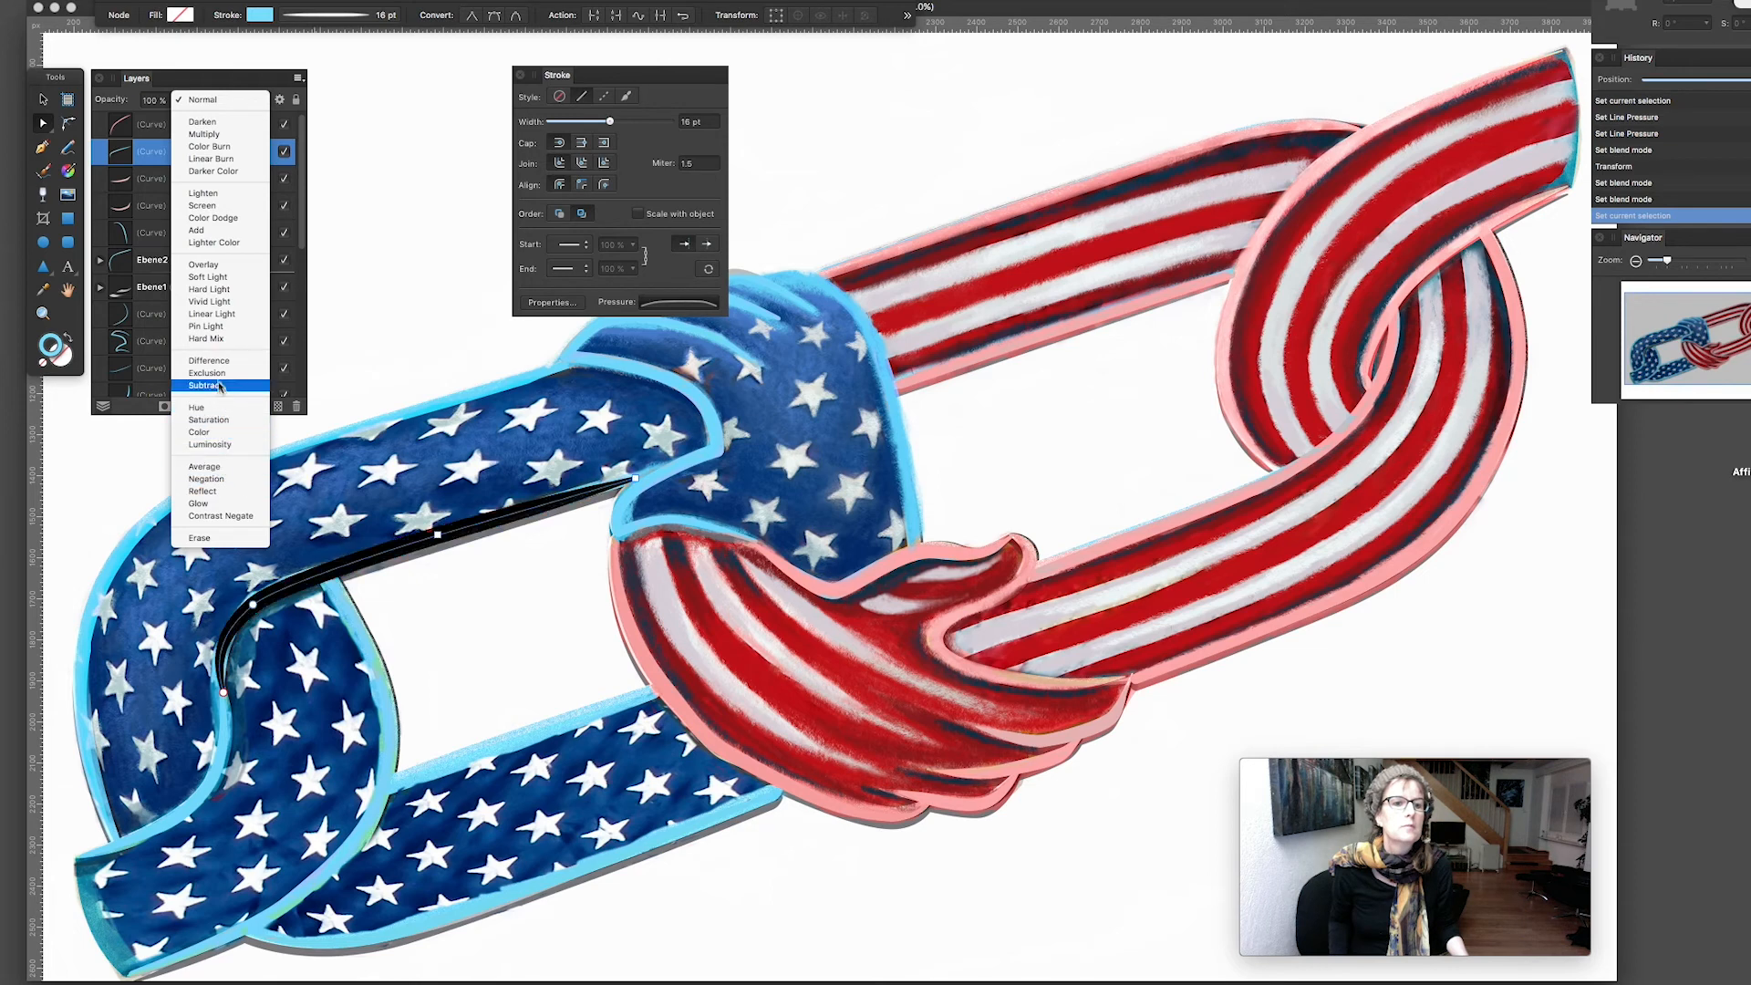
click(216, 330)
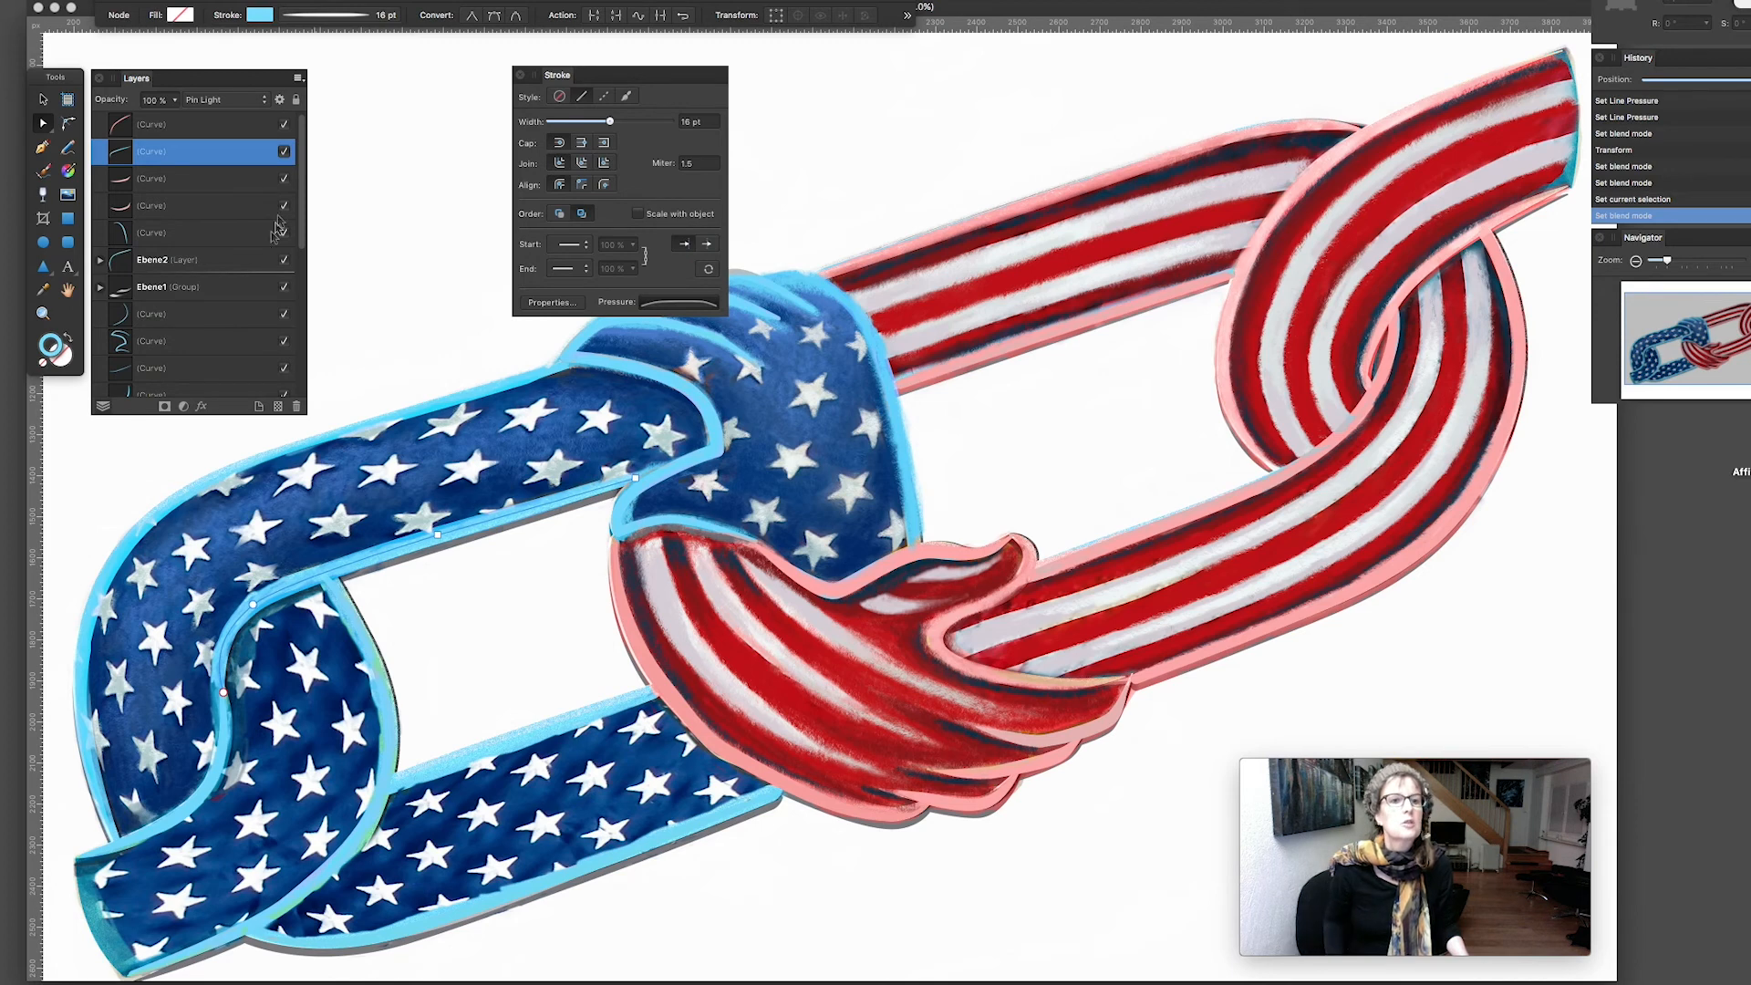
click(262, 100)
scroll(224, 246, up, 2)
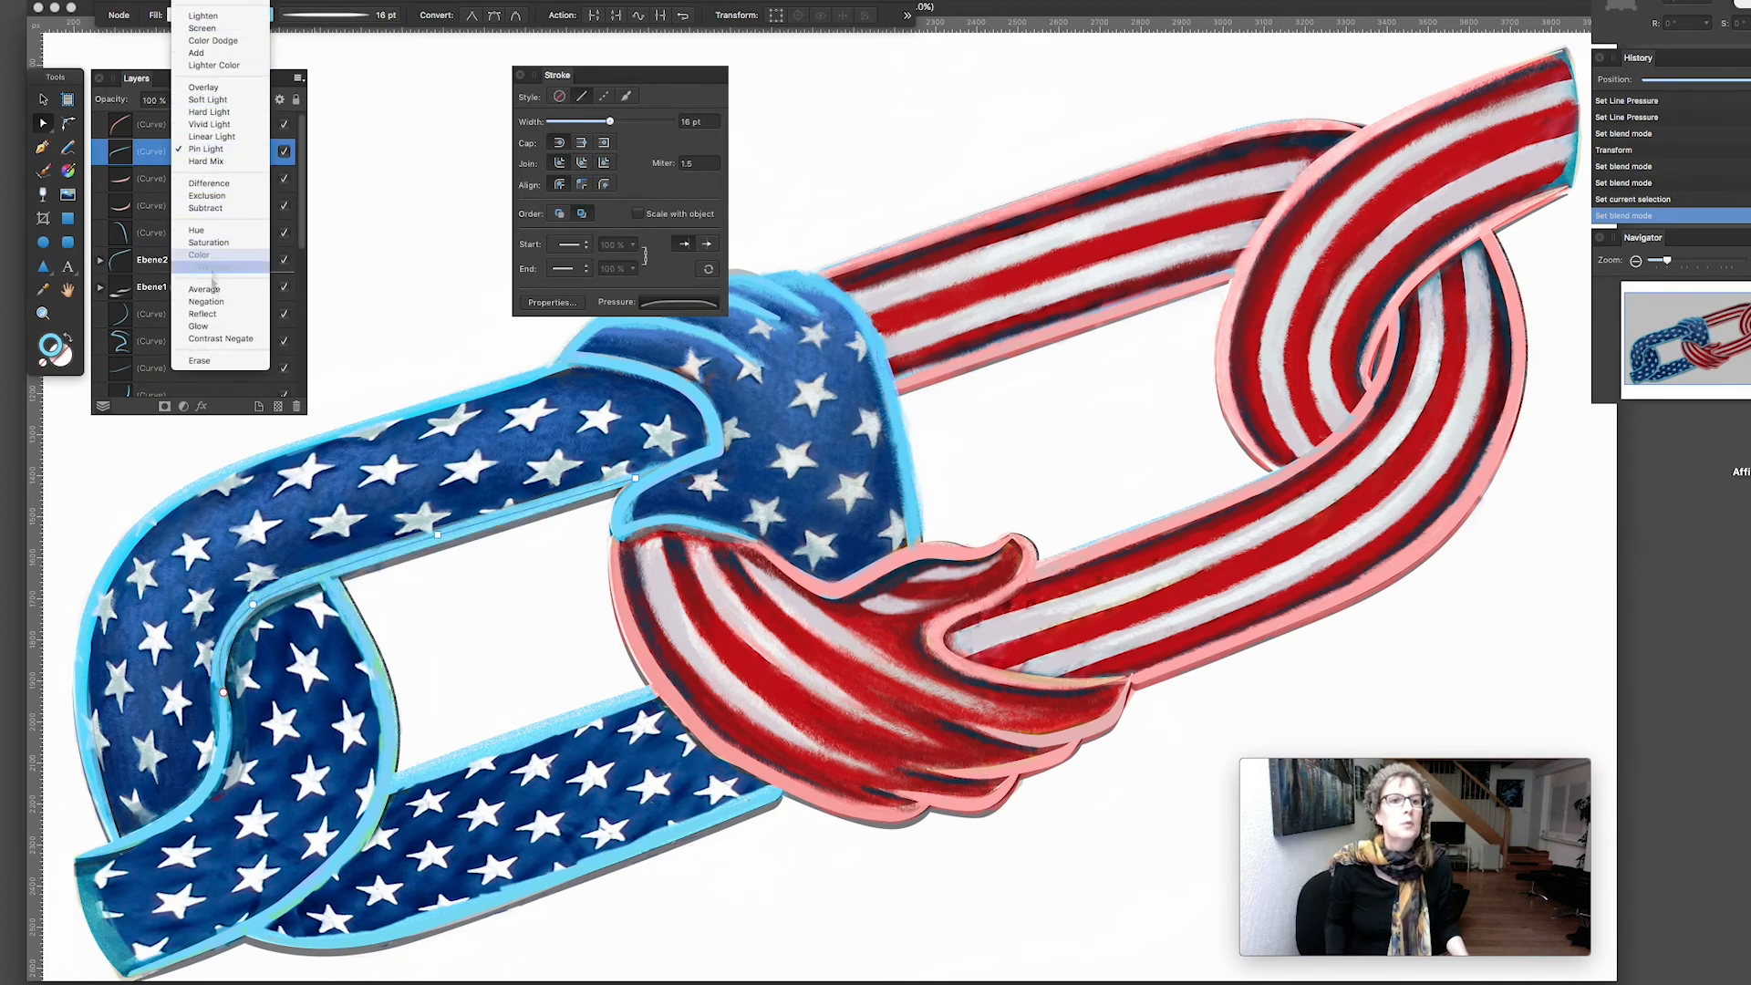